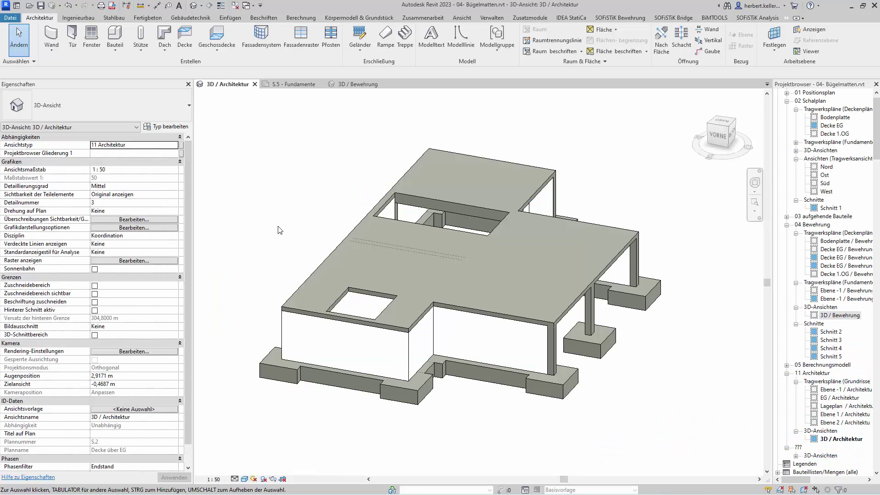
Step: Orbit the 3D / Architektur model from two sides, then bring up the S.5 - Fundamente sheet
mouse_move(281, 232)
middle_mouse_down("shift")
mouse_move(408, 212)
mouse_move(271, 271)
middle_mouse_up("shift")
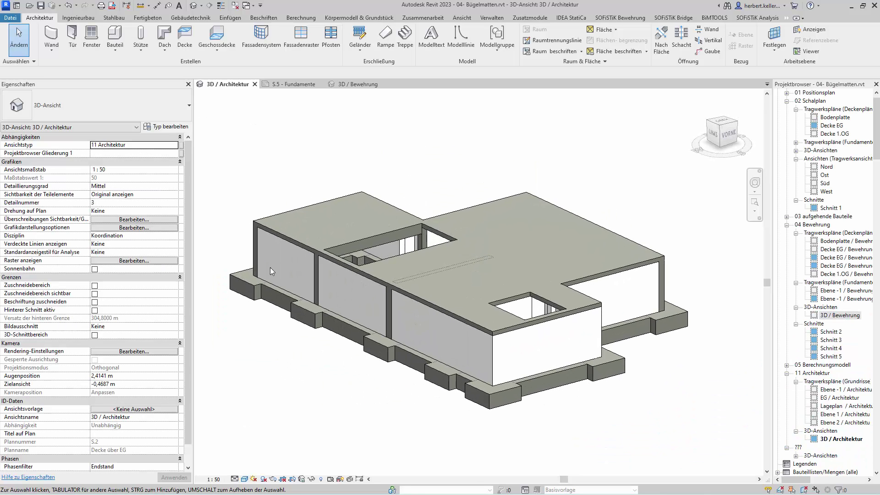
mouse_move(304, 363)
middle_mouse_down("shift")
mouse_move(197, 377)
mouse_move(298, 130)
middle_mouse_up("shift")
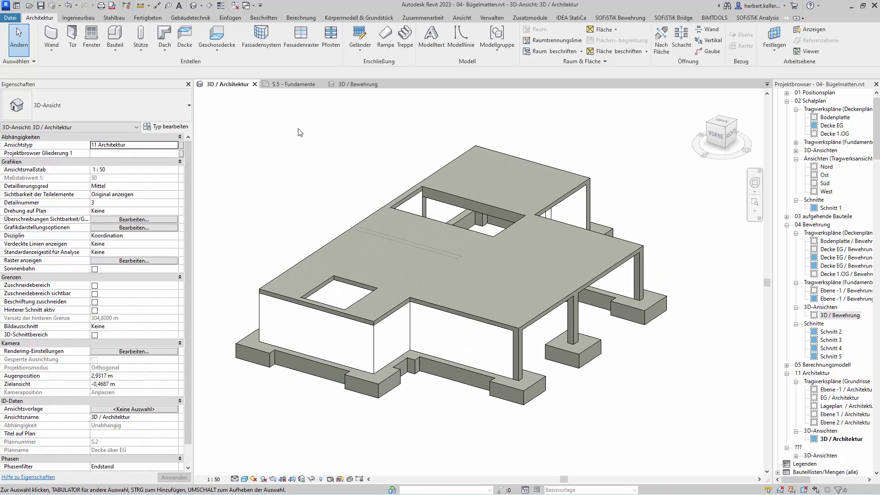
left_click(297, 84)
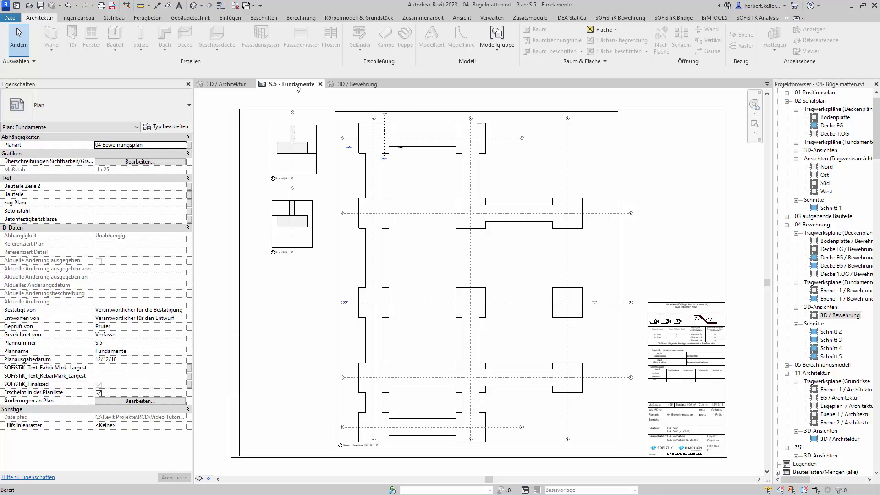
Step: Zoom to the Schnitt 4 viewport on sheet S.5 and activate it to edit its 180/180/70 cm footing
scroll(364, 120, "up", 3)
scroll(364, 120, "up", 2)
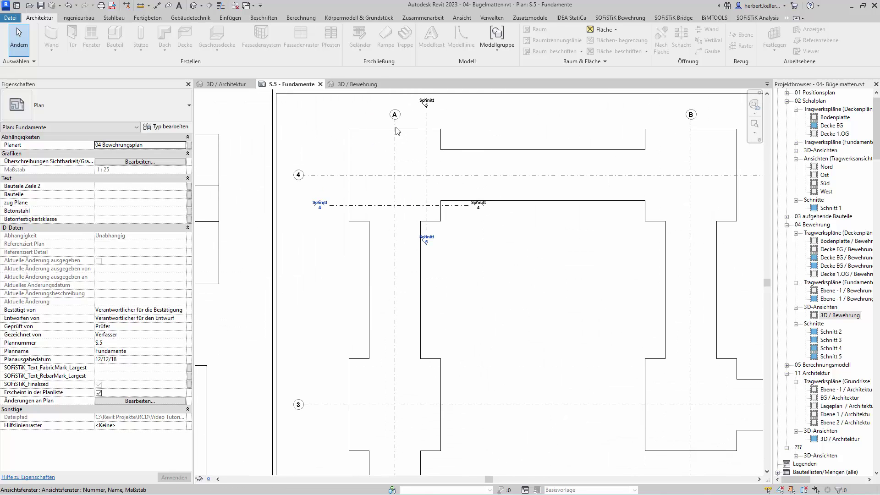
scroll(429, 182, "up", 2)
middle_click_drag(492, 323, 509, 386)
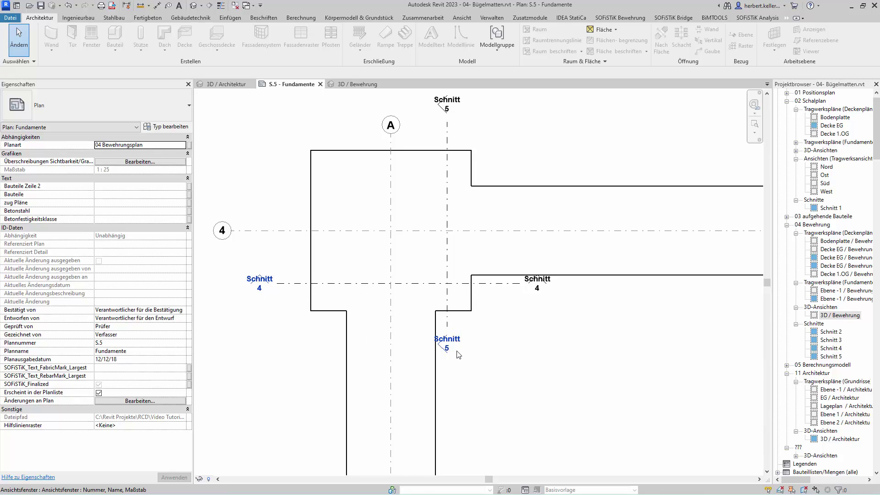
scroll(420, 174, "down", 3)
scroll(373, 197, "down", 2)
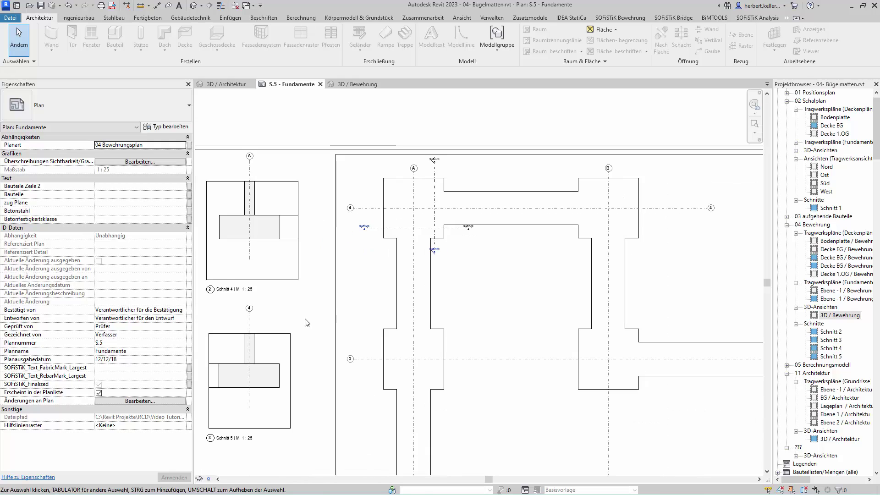
middle_click_drag(307, 322, 382, 307)
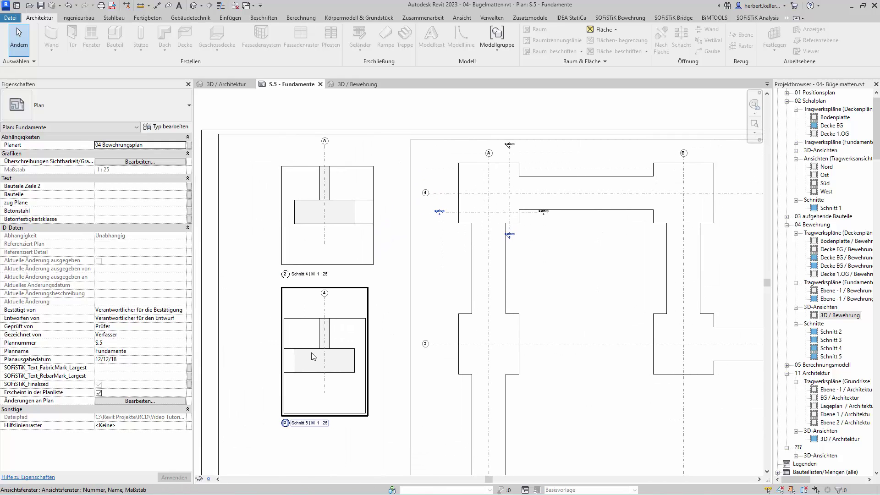
scroll(315, 234, "up", 2)
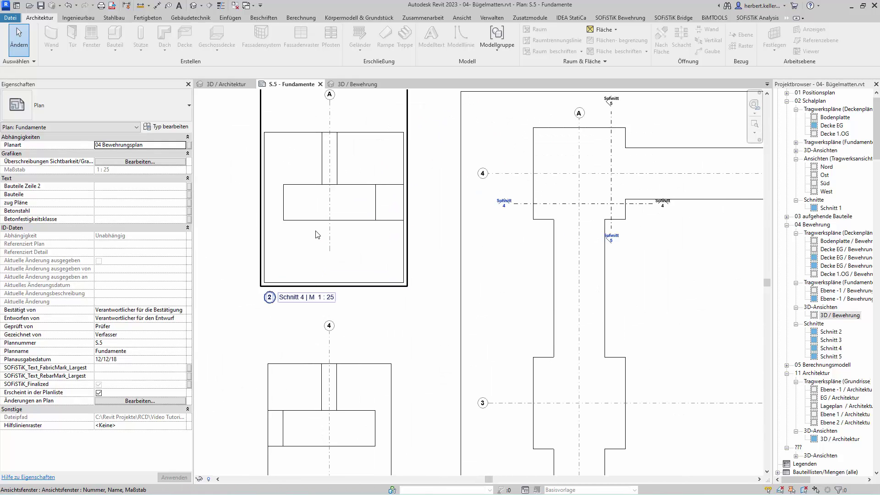
scroll(316, 234, "up", 1)
left_click(307, 236)
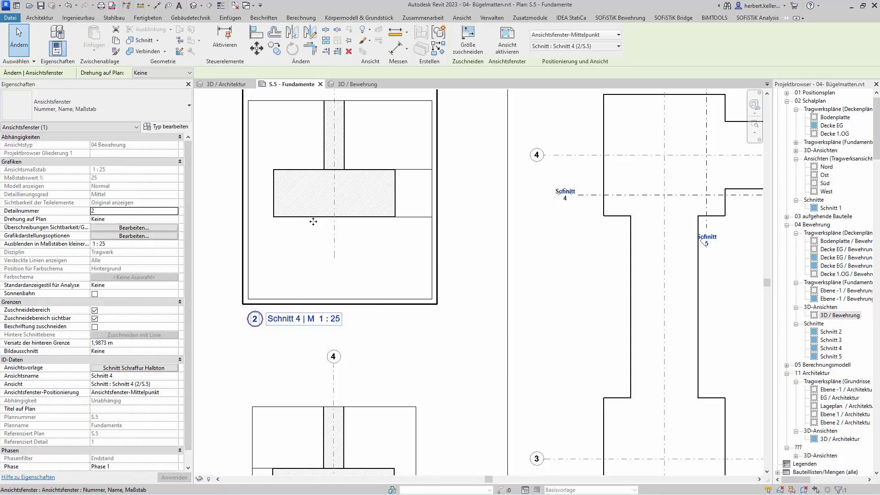
scroll(295, 186, "up", 2)
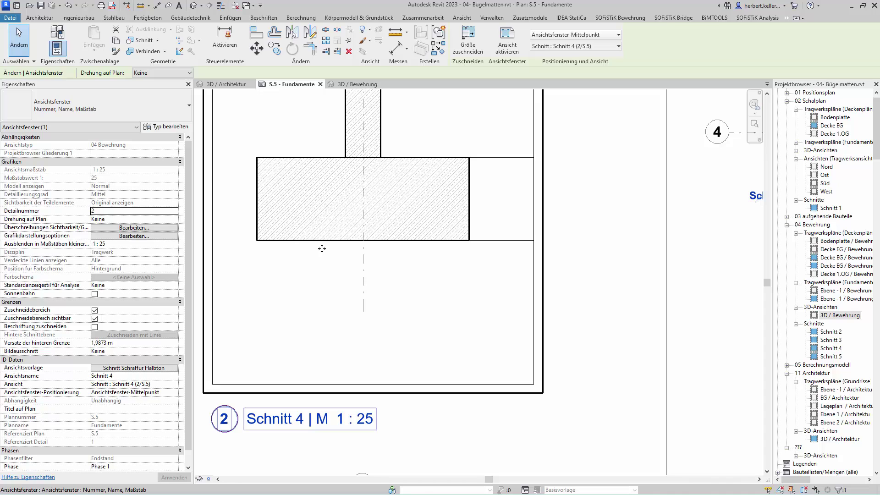
double_click(320, 244)
Step: Select the Schnitt 4 Einzelfundament and start Bewehrung placement in it
left_click(319, 241)
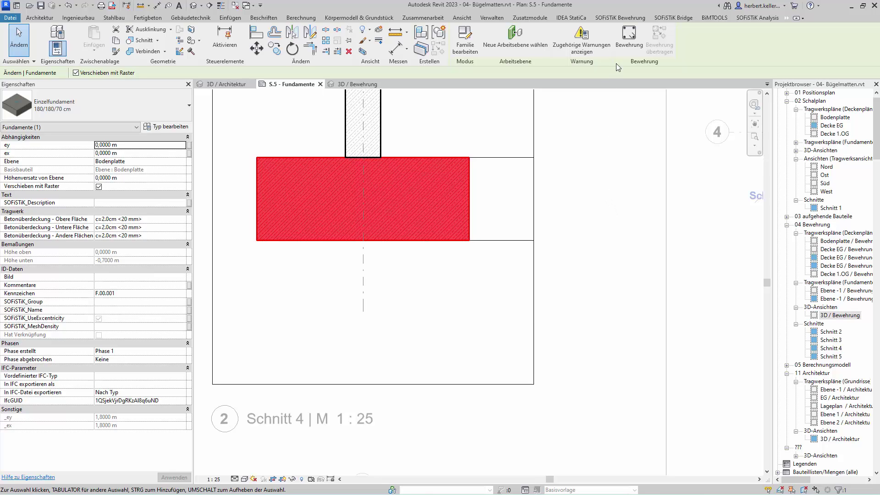
left_click(630, 42)
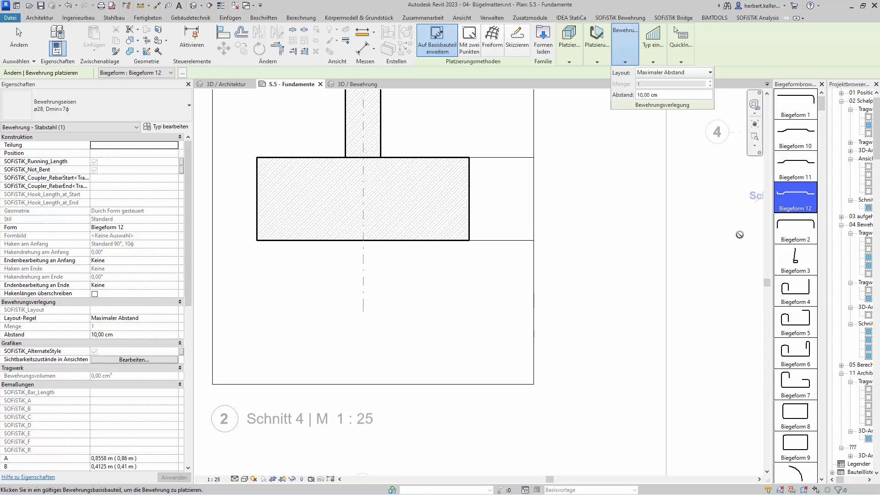
Step: Widen the Biegeformbrowser and choose the Buegel Offen open stirrup shape
left_click_drag(771, 265, 696, 271)
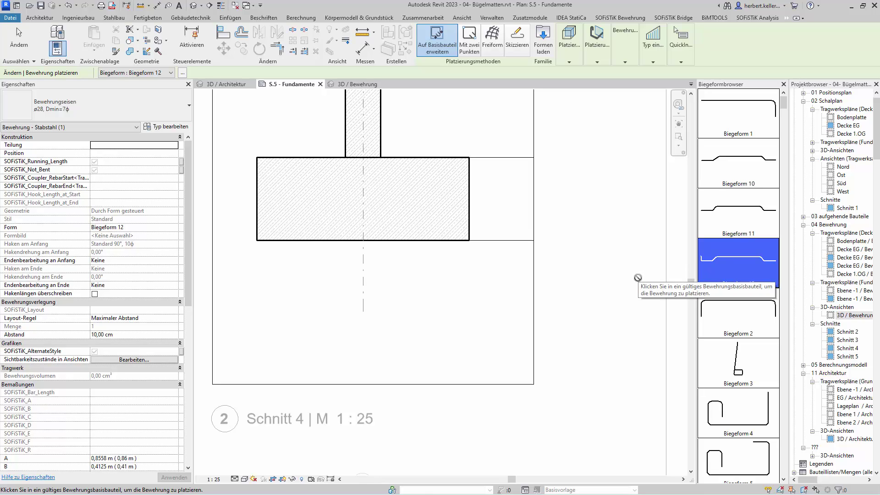
scroll(741, 253, "down", 2)
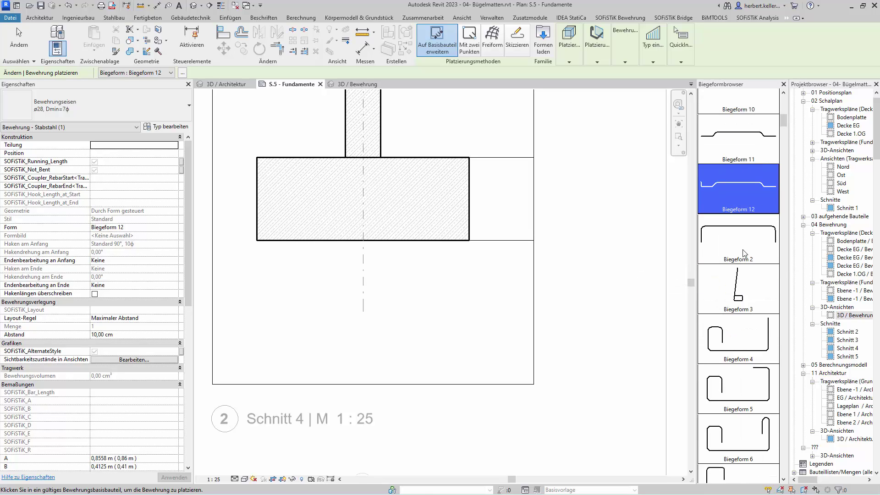
scroll(743, 254, "down", 1)
scroll(743, 253, "down", 2)
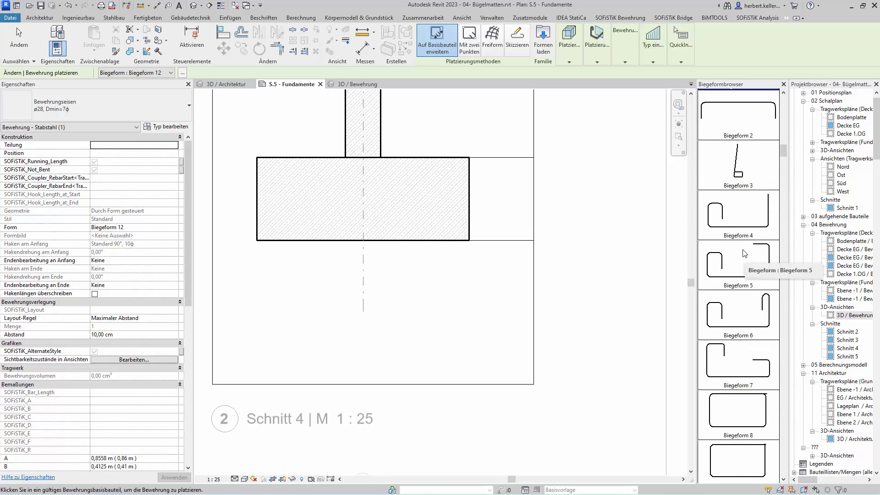
scroll(743, 253, "down", 5)
scroll(744, 255, "down", 5)
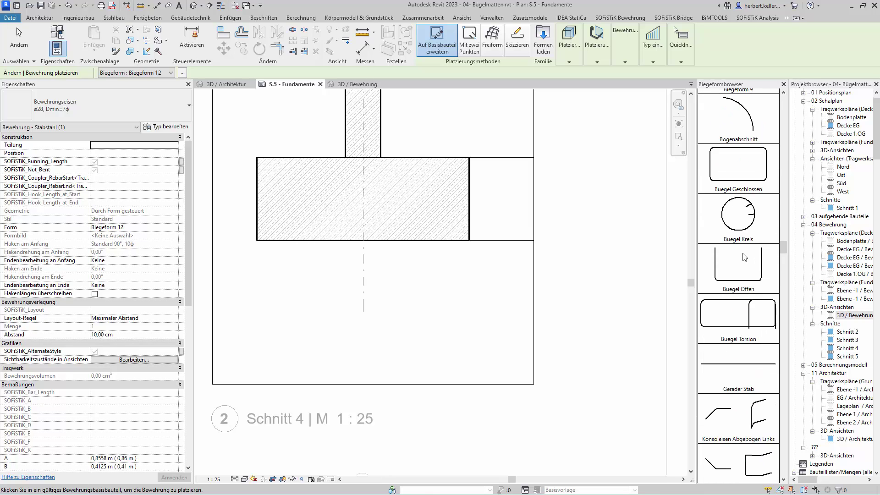
left_click(733, 285)
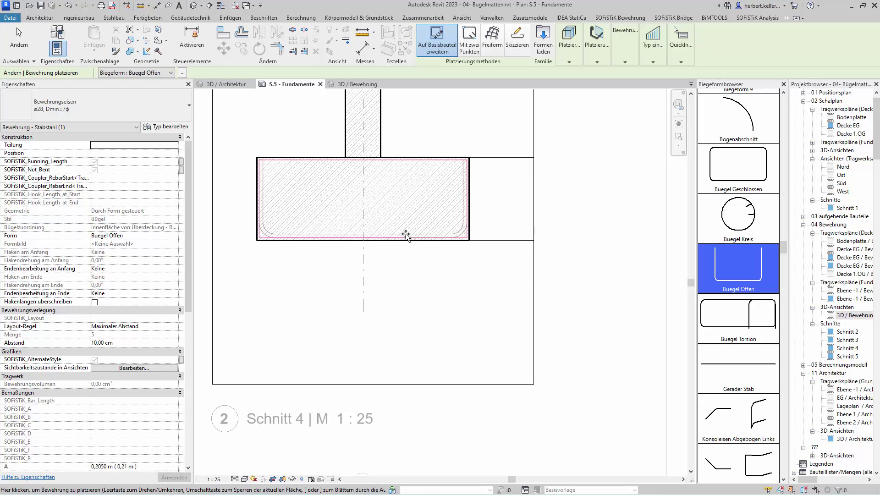
Step: Browse further down and back up through the bending shape list
scroll(742, 357, "down", 3)
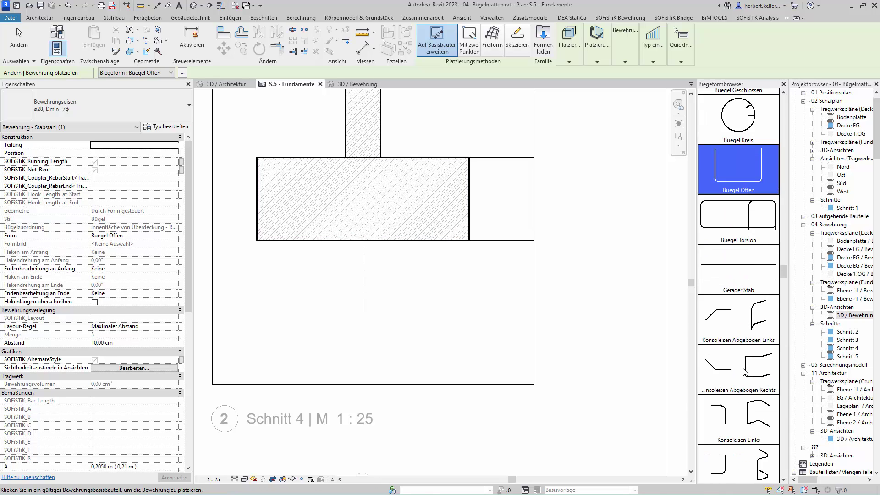
scroll(744, 371, "down", 2)
scroll(743, 370, "down", 2)
scroll(744, 367, "down", 3)
scroll(749, 360, "down", 2)
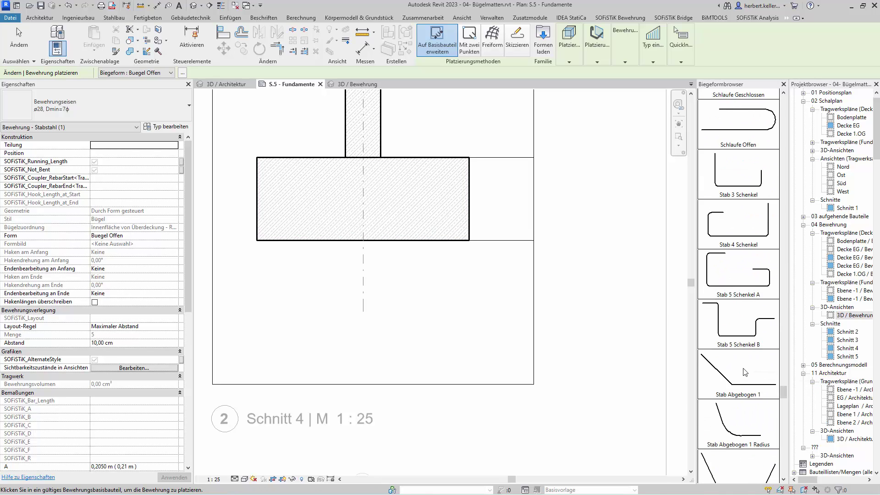
scroll(752, 354, "down", 2)
scroll(751, 353, "down", 1)
scroll(752, 352, "down", 2)
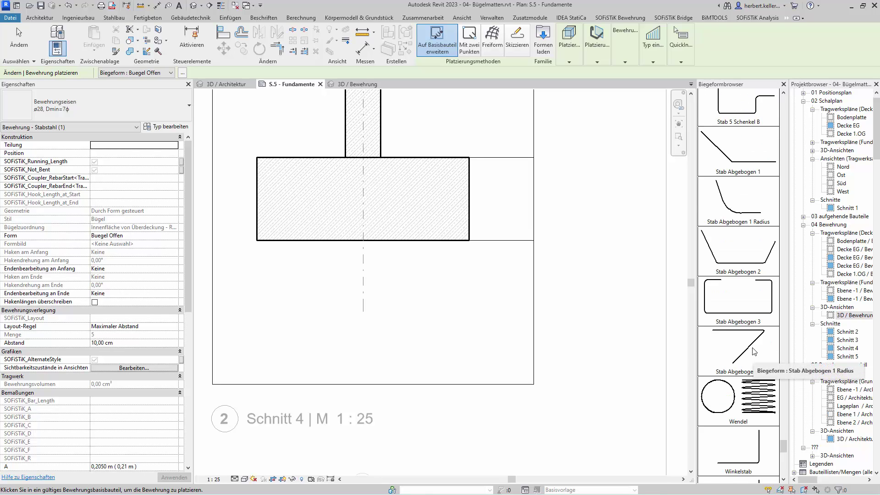
scroll(752, 351, "down", 2)
scroll(753, 351, "up", 3)
scroll(752, 348, "up", 3)
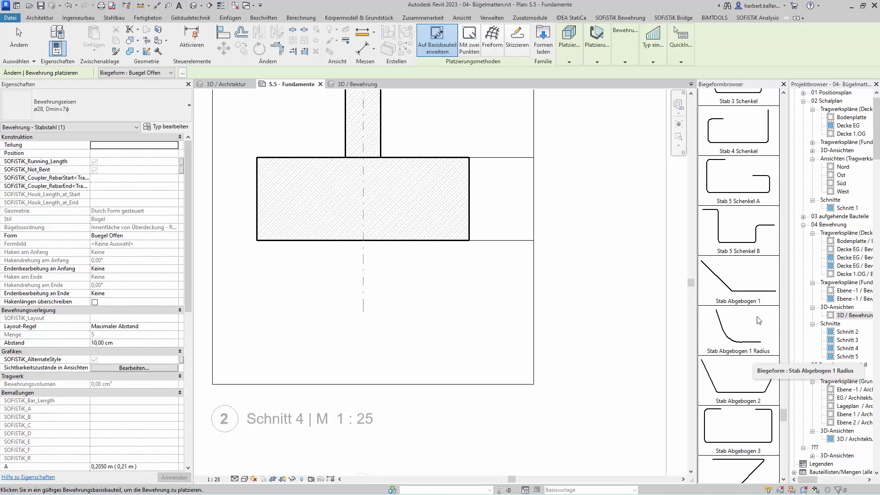
scroll(754, 330, "up", 1)
scroll(754, 323, "up", 1)
scroll(743, 269, "up", 2)
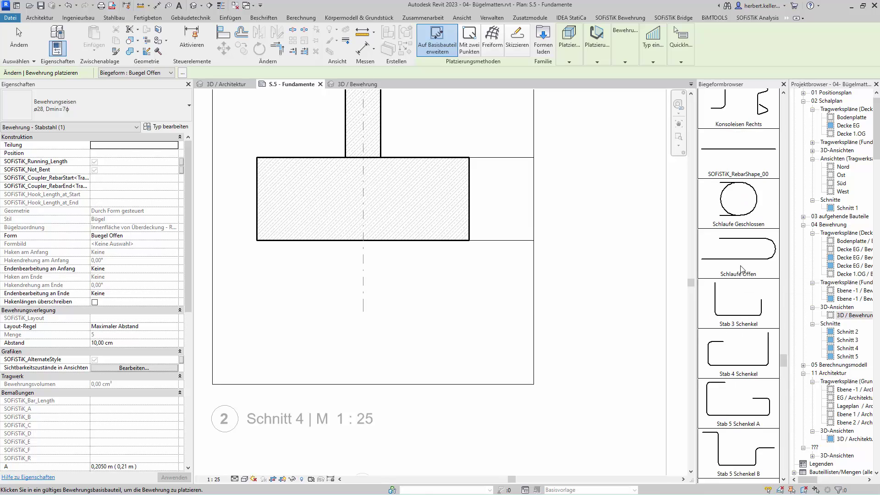
scroll(742, 269, "up", 2)
scroll(741, 271, "down", 3)
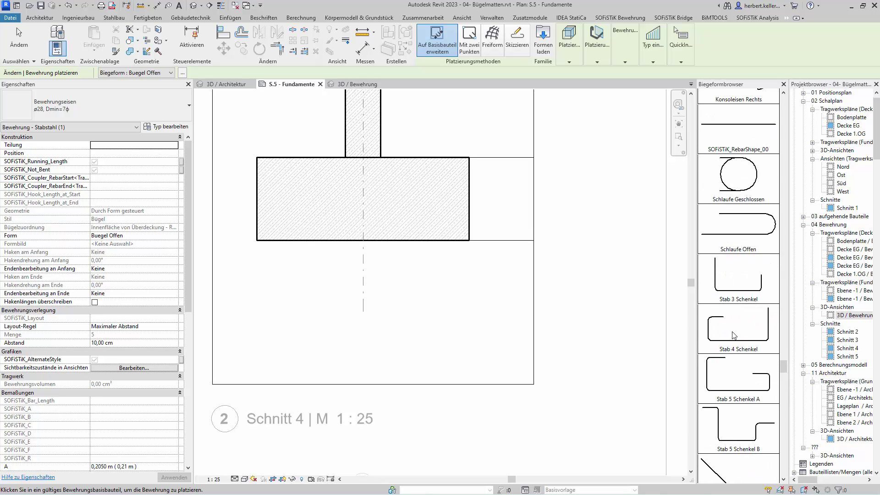
left_click(731, 328)
scroll(730, 324, "down", 5)
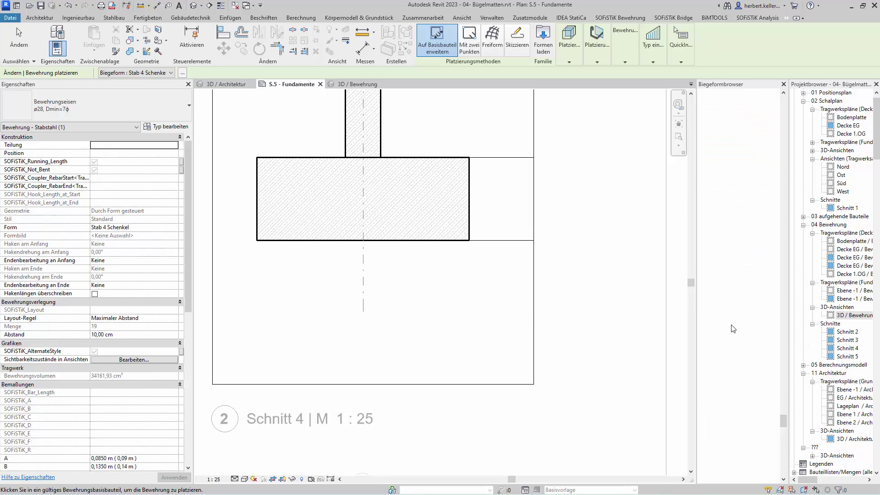
left_click(732, 362)
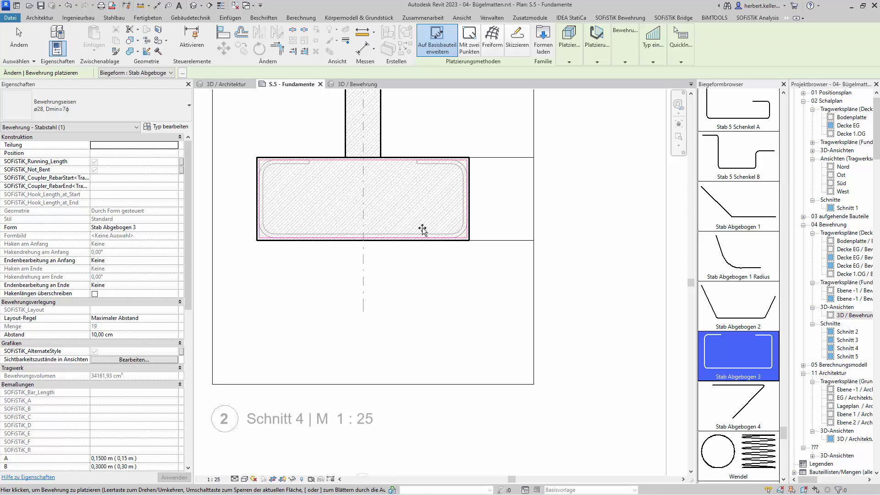
scroll(762, 292, "down", 5)
scroll(758, 293, "down", 3)
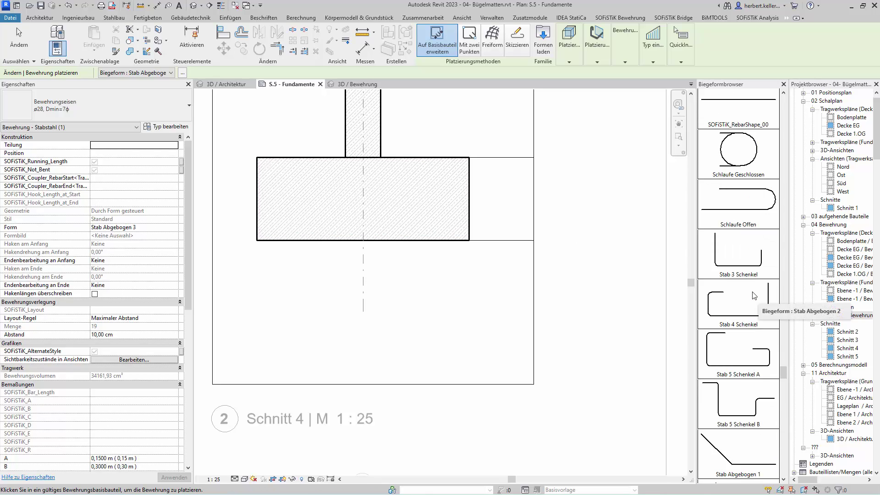
scroll(756, 294, "down", 3)
scroll(753, 295, "down", 3)
scroll(753, 294, "up", 3)
scroll(746, 256, "up", 2)
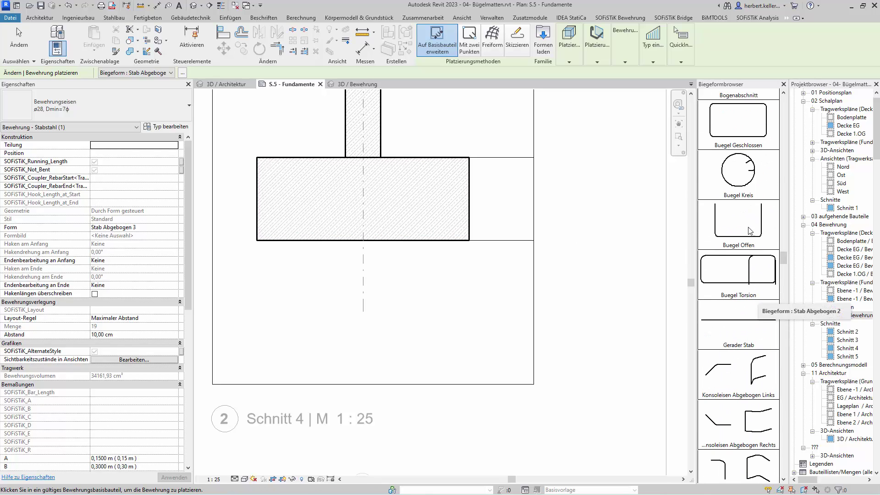
left_click(738, 217)
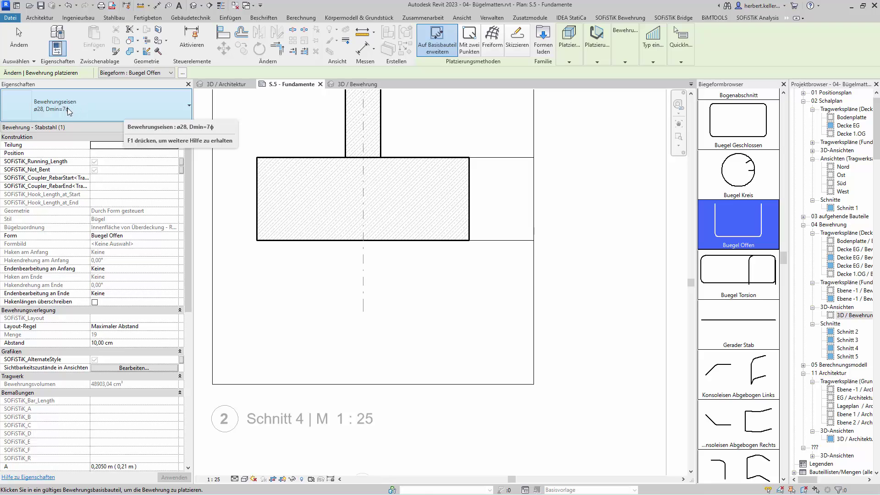
Step: Set the rebar type to ø8, Dmin=10ϕ
left_click(108, 104)
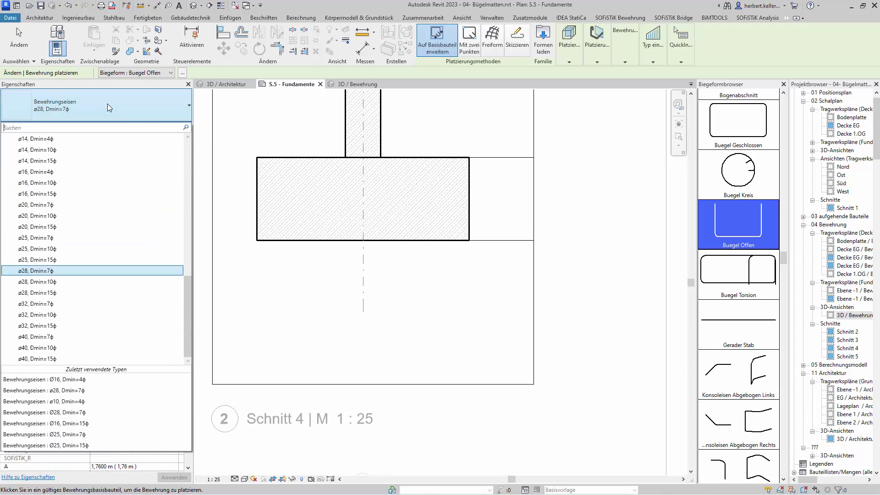
scroll(94, 170, "up", 2)
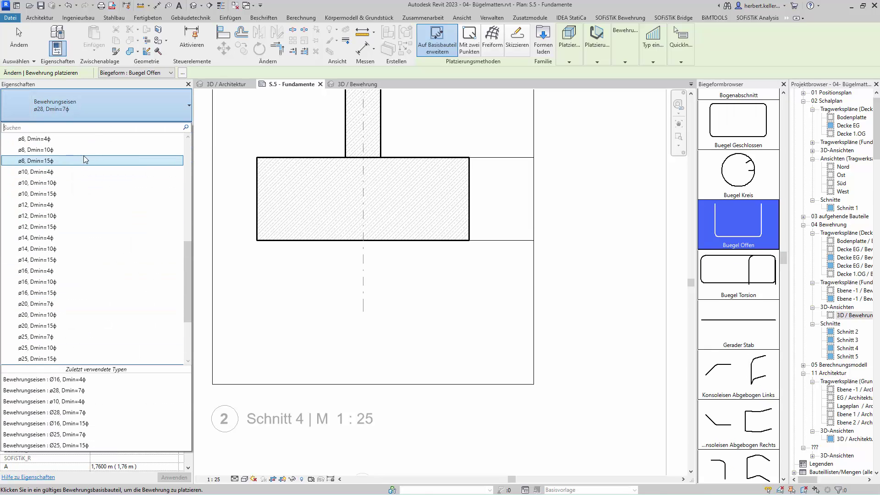
scroll(89, 165, "up", 1)
left_click(81, 150)
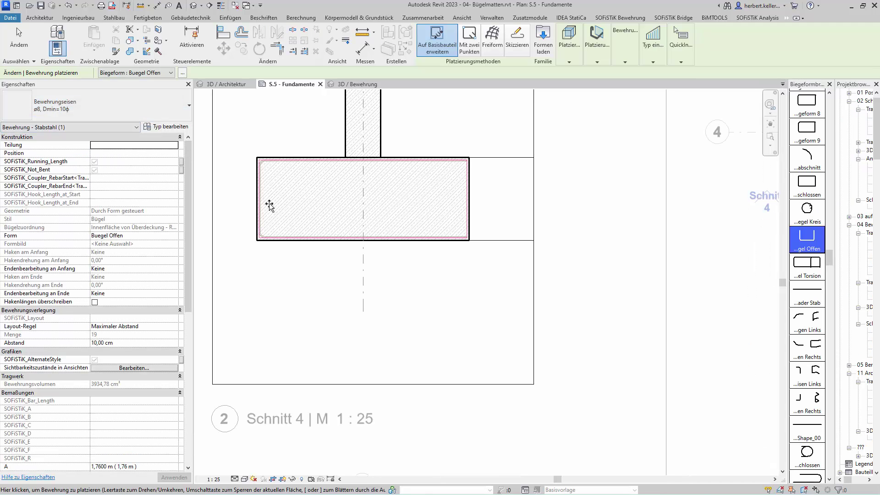
Step: Place 19 Buegel Offen stirrups in the Schnitt 4 footing using Maximaler Abstand at 10 cm
scroll(343, 235, "up", 2)
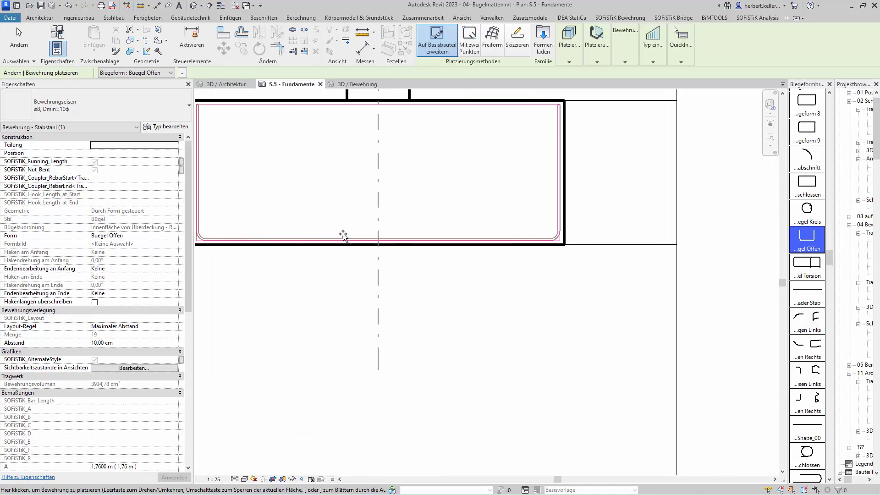
middle_click_drag(403, 328, 482, 379)
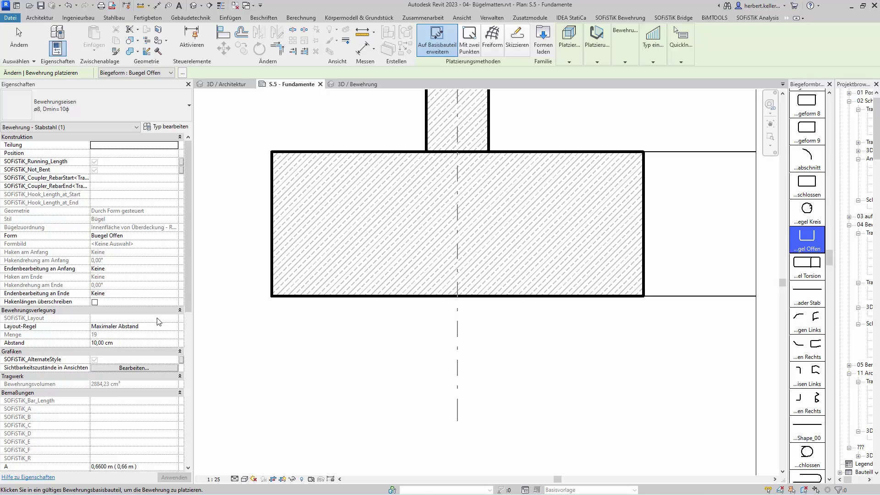
left_click(175, 327)
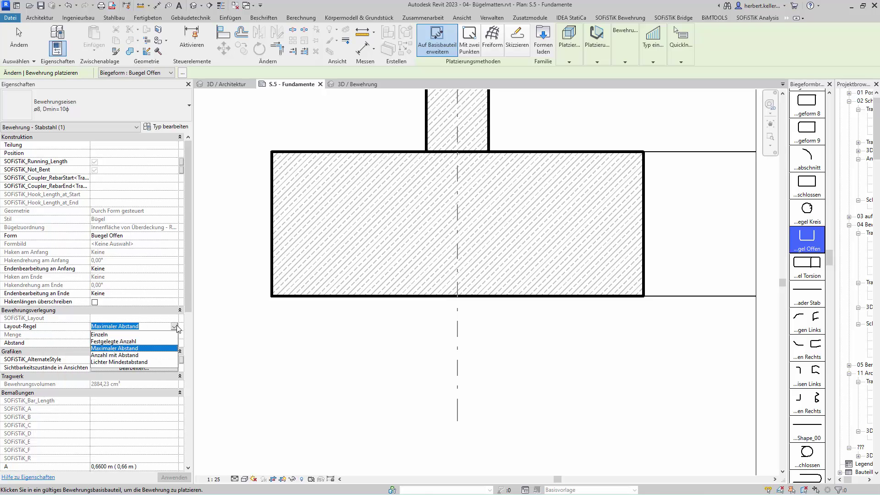
left_click(164, 349)
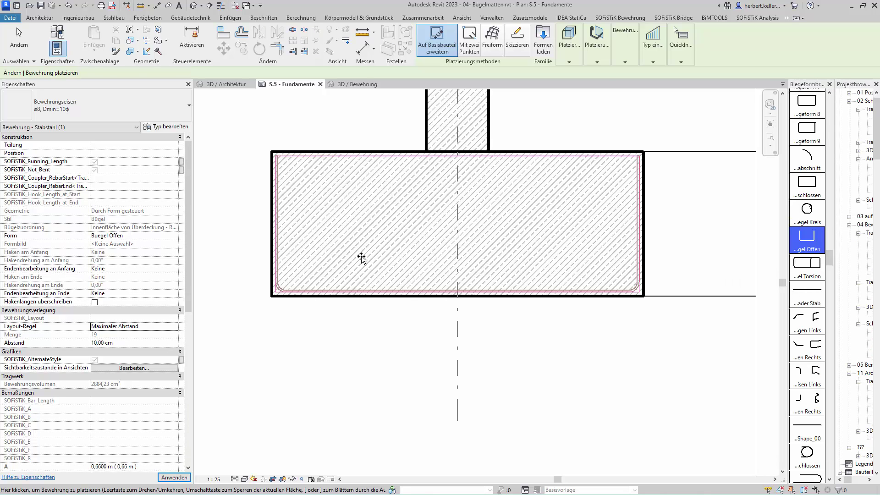
left_click(386, 262)
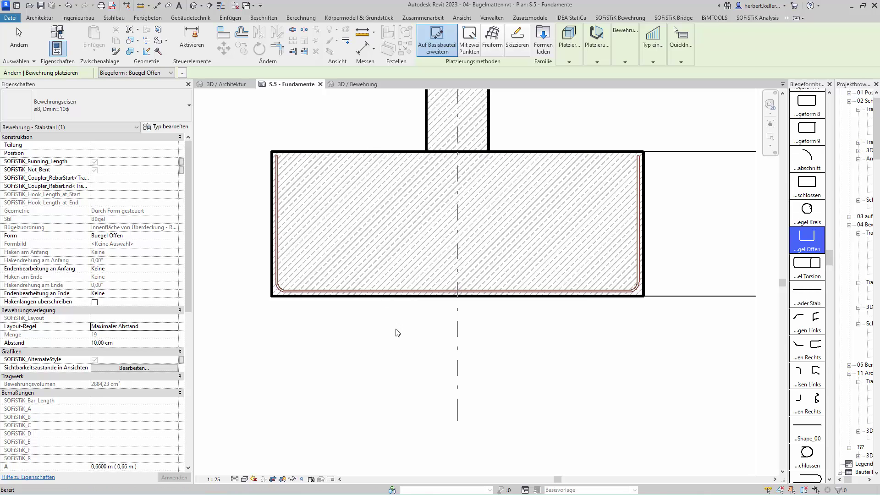
key("Escape")
key("Escape")
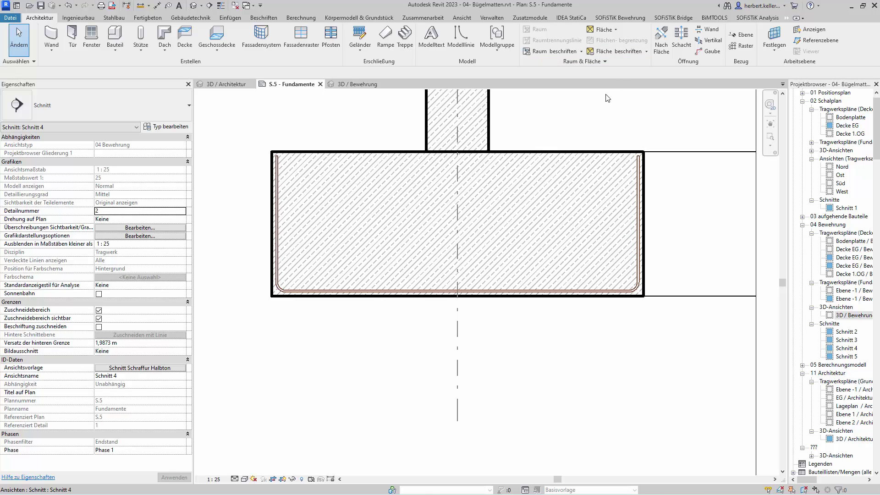
Step: Create a Q257 A Bügelmatte over the Schnitt 4 stirrups with 0,000 m overlap
left_click(623, 19)
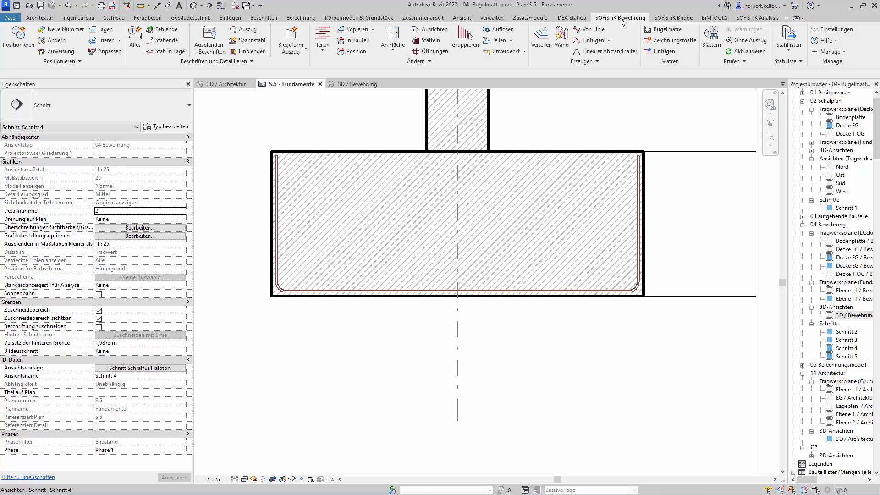
left_click(667, 30)
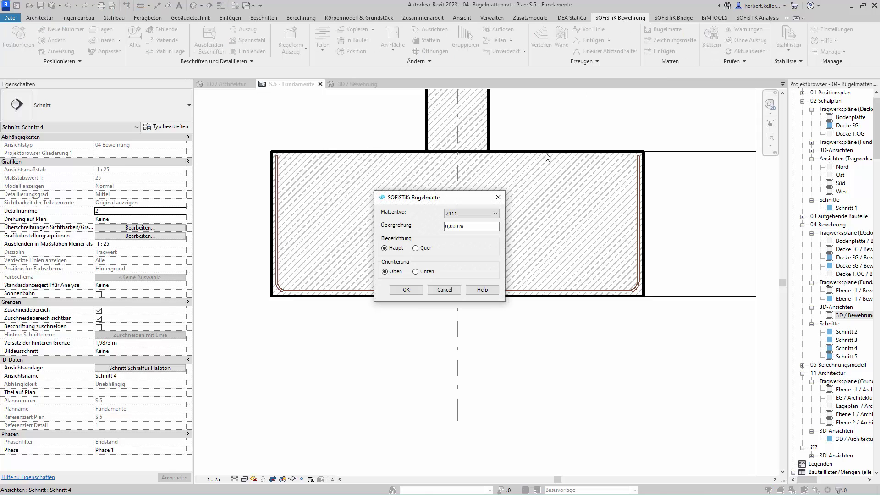
left_click(495, 214)
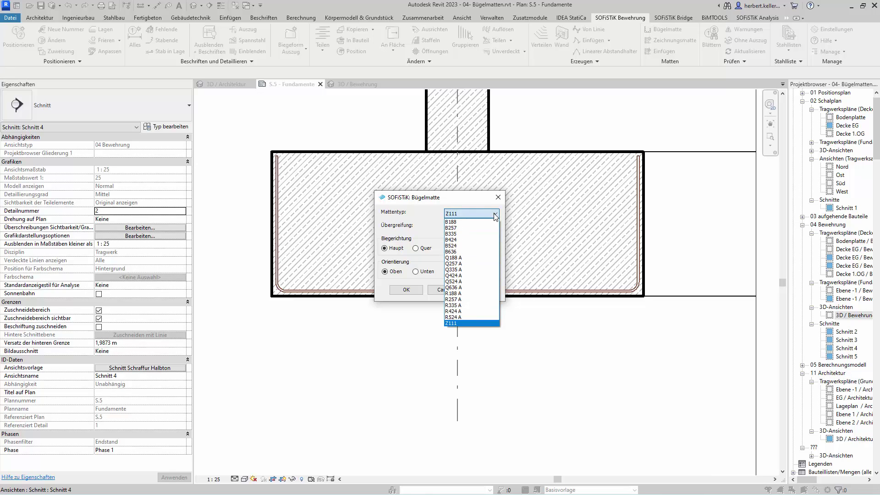
left_click(480, 263)
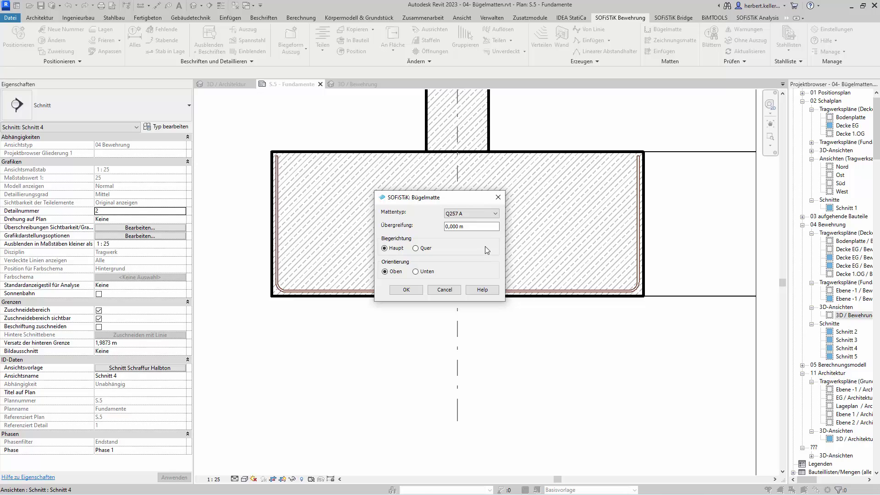
left_click(449, 226)
left_click_drag(468, 226, 453, 226)
left_click(406, 289)
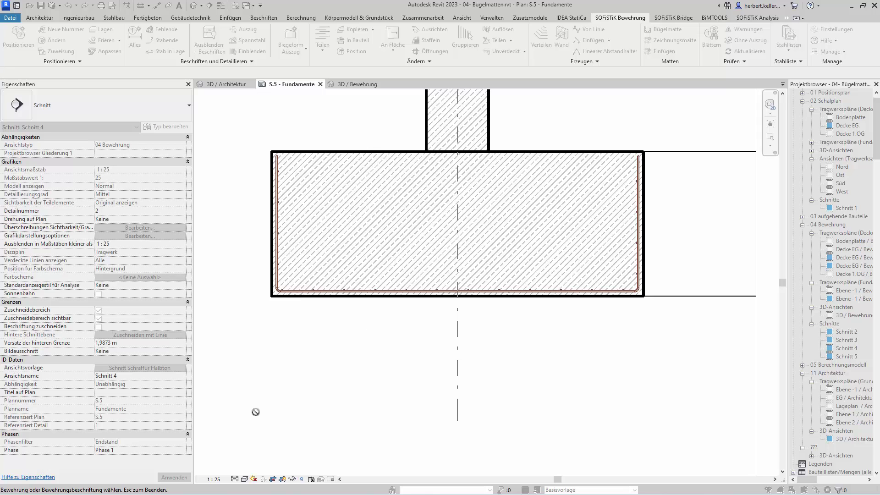
Step: Clear the rebar selection and zoom to the Schnitt 5 footing viewport
scroll(334, 369, "down", 2)
scroll(333, 369, "down", 2)
scroll(334, 369, "down", 2)
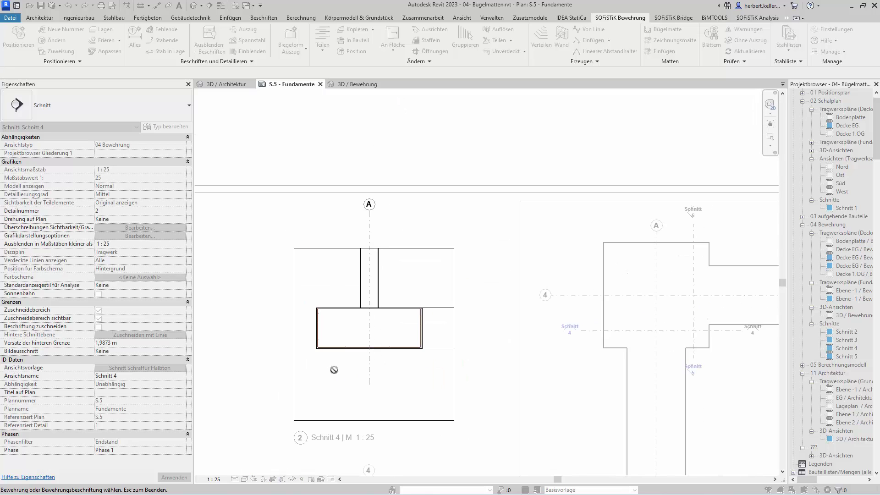
scroll(390, 395, "down", 2)
middle_click_drag(438, 407, 444, 309)
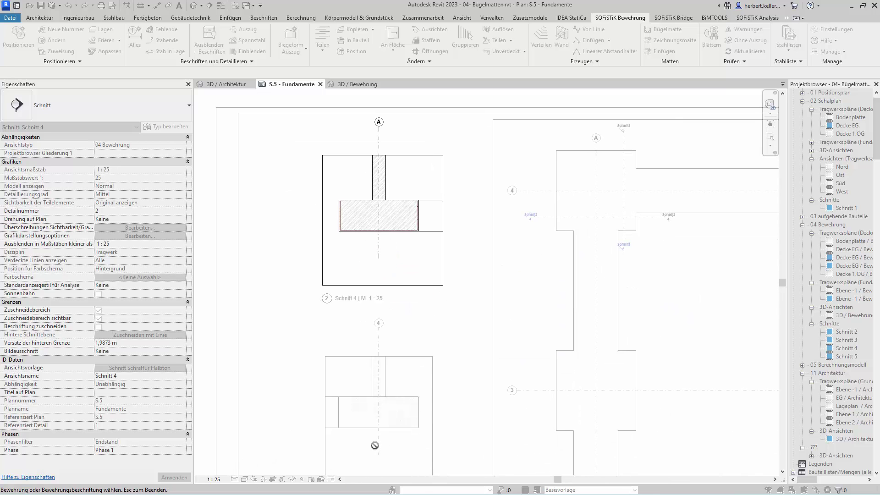
key("Escape")
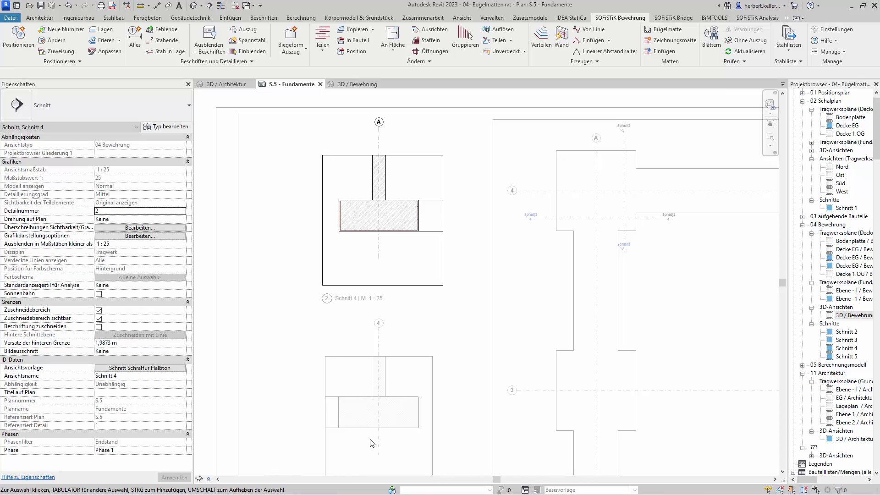
scroll(369, 438, "up", 3)
scroll(362, 390, "down", 2)
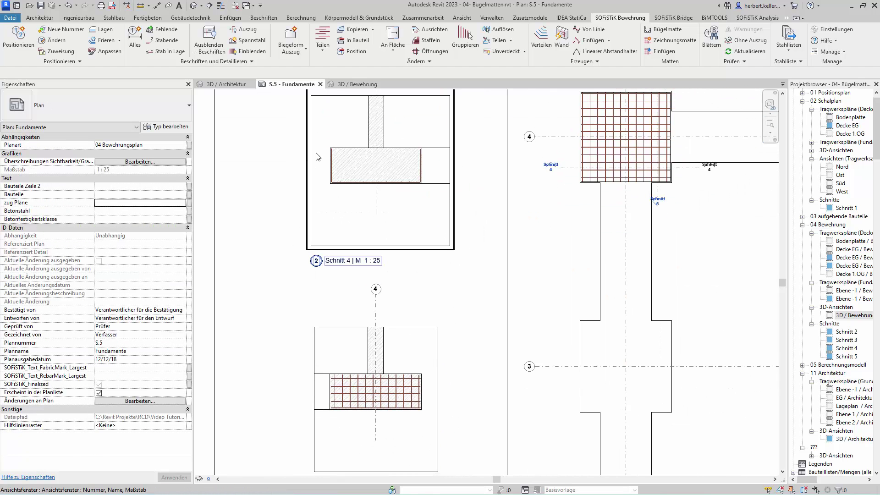
scroll(362, 418, "up", 2)
scroll(362, 419, "up", 2)
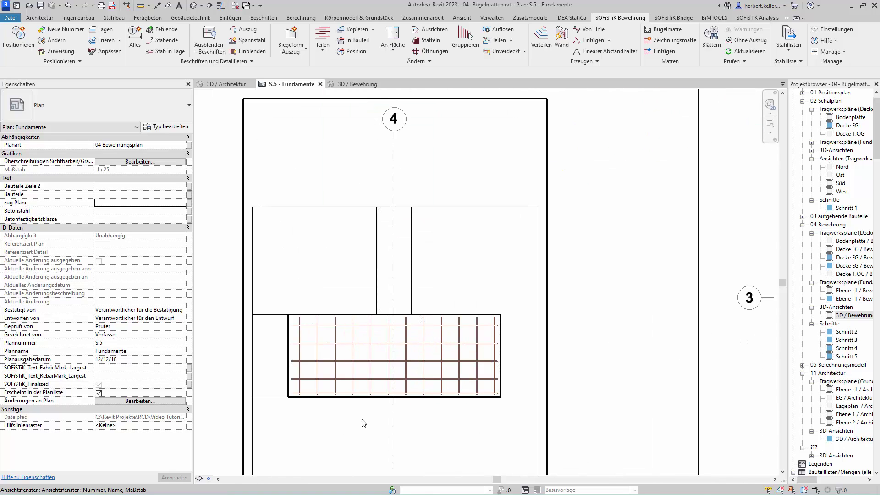
scroll(362, 419, "up", 1)
scroll(355, 416, "up", 1)
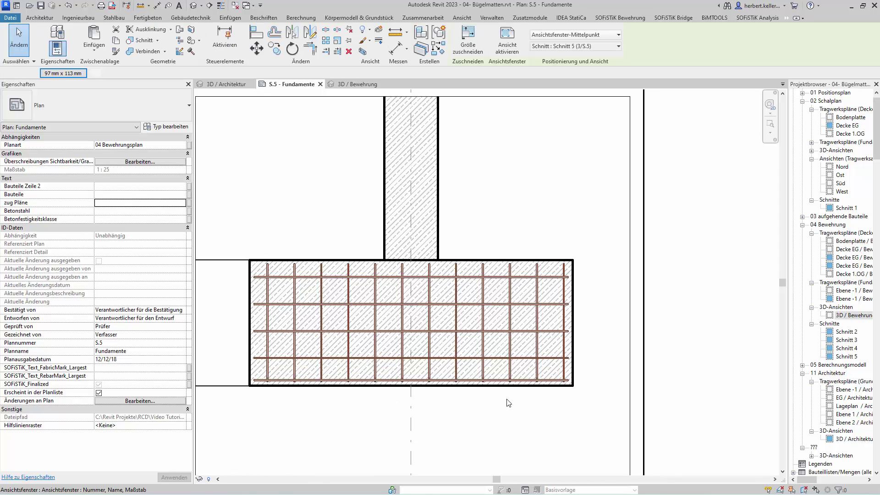
Step: Place 19 ø8 Buegel Offen stirrups at 10 cm spacing in the Schnitt 5 footing
left_click(503, 388)
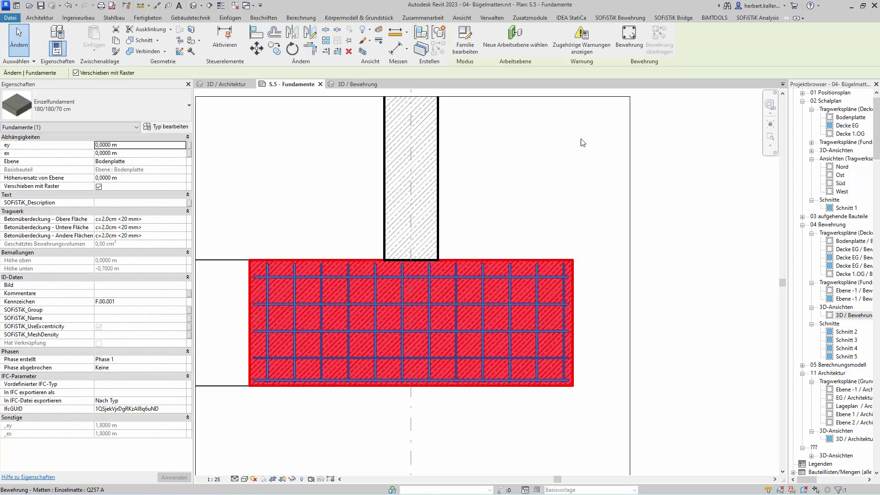
left_click(630, 38)
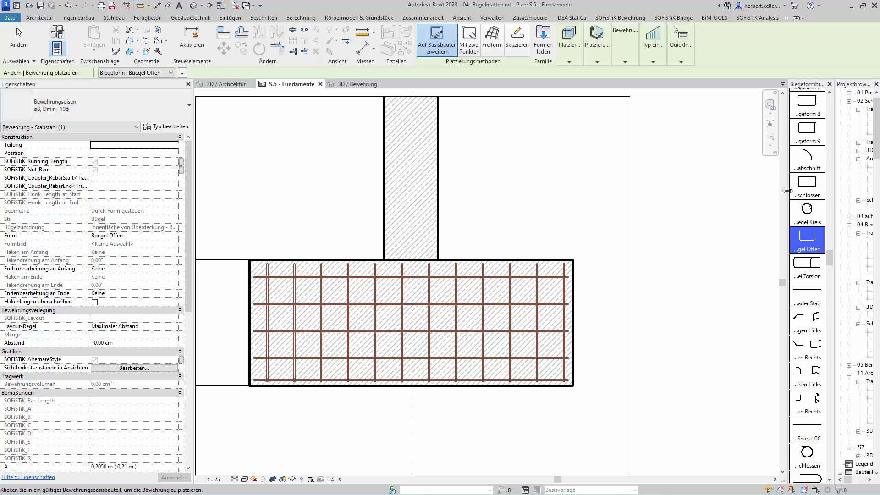
left_click_drag(787, 190, 713, 215)
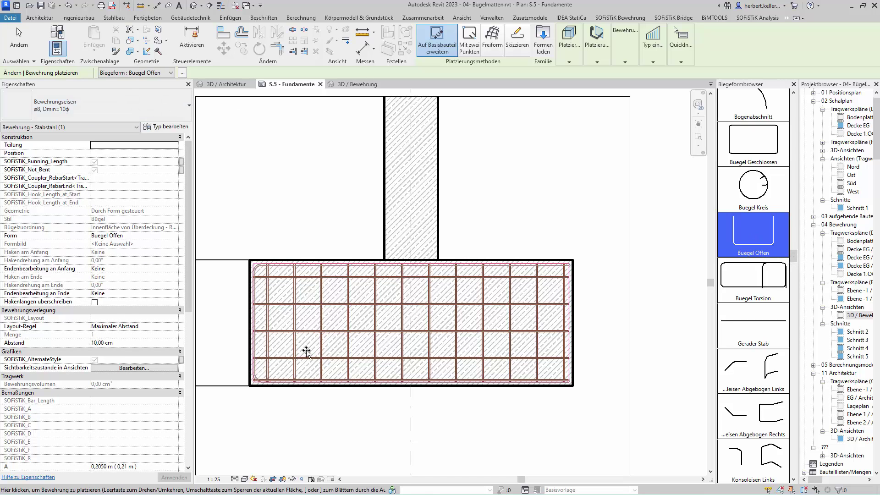
left_click(389, 354)
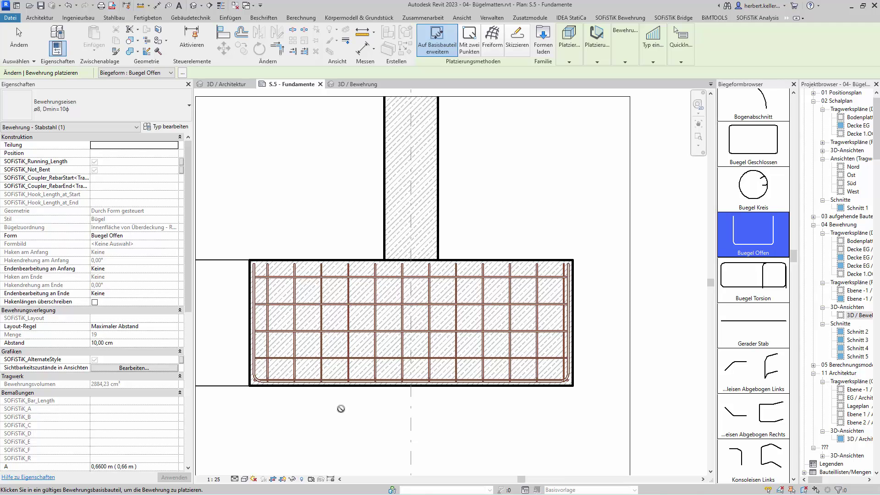
key("Escape")
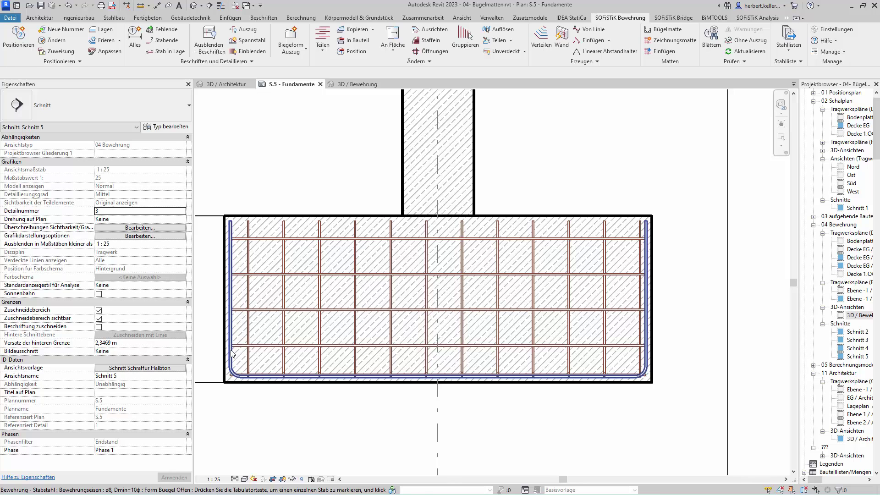
Step: Offset the Schnitt 5 stirrups' bottom leg by -5 cm, shortening each bar to 2,9800 m
left_click(242, 367)
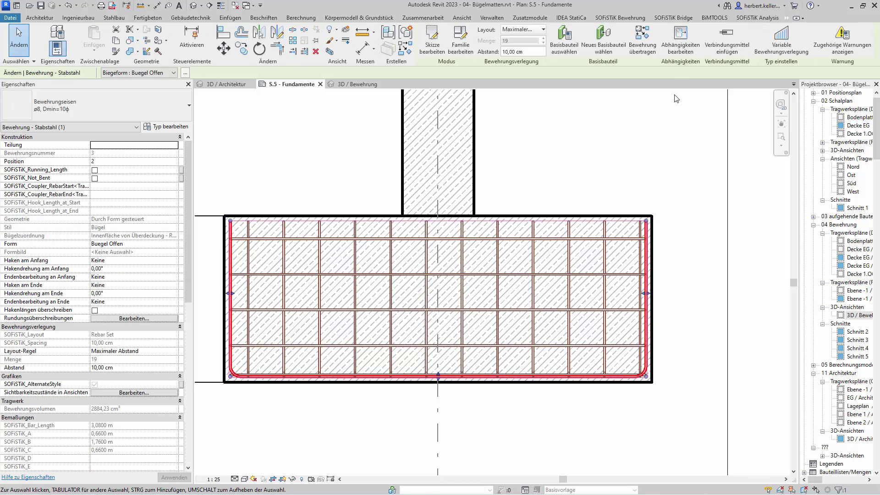
left_click(680, 41)
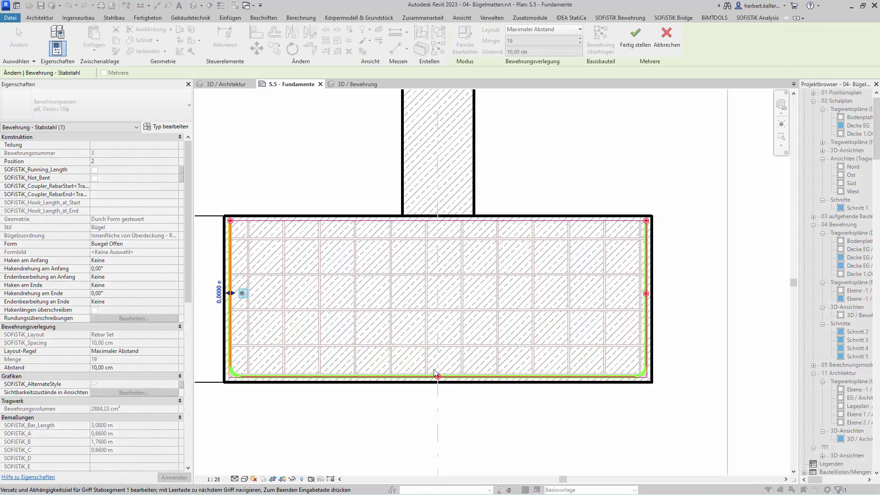
left_click(438, 375)
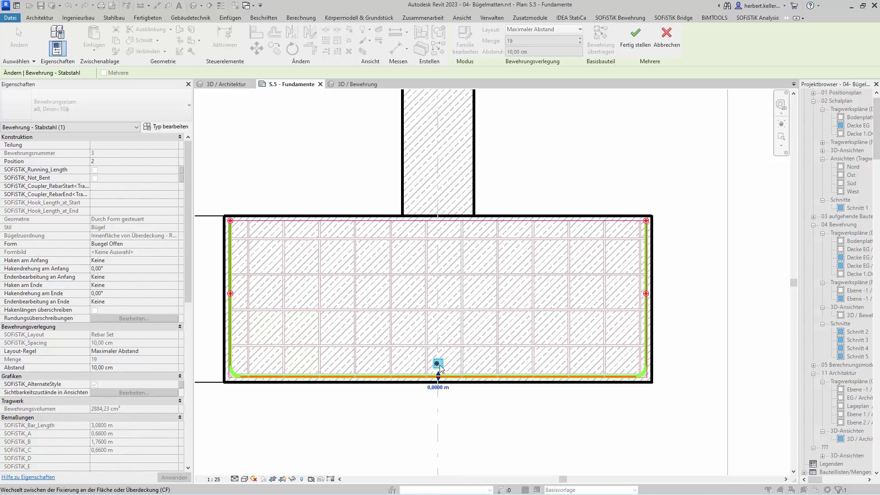
left_click(439, 387)
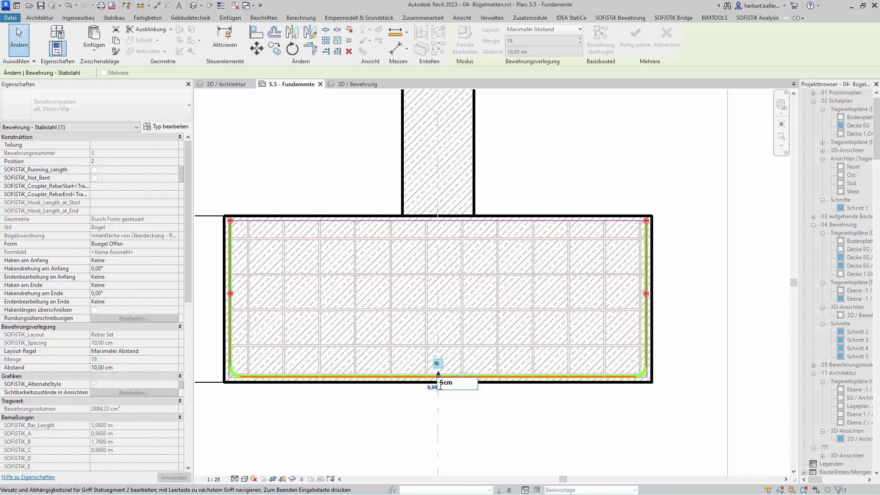
key("Return")
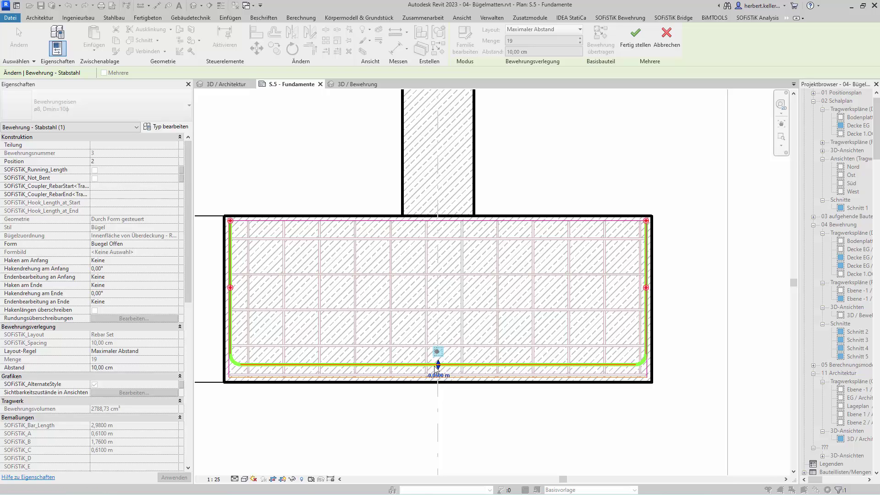
scroll(366, 318, "down", 1)
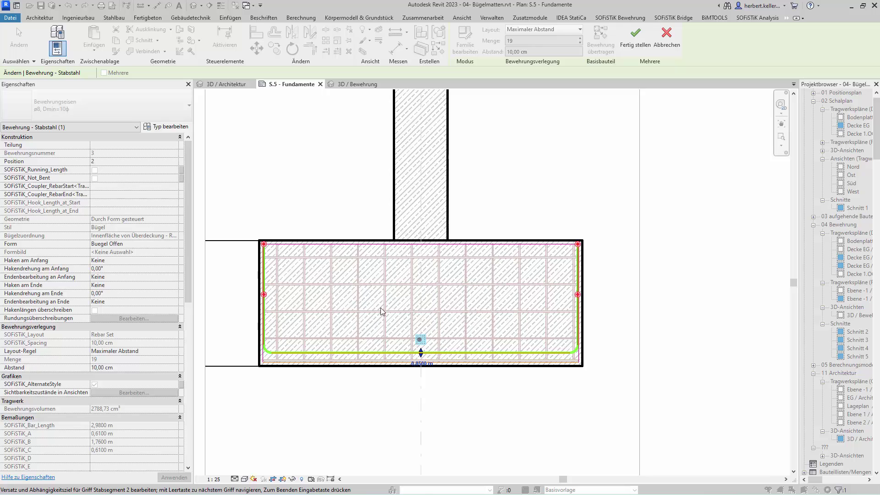
left_click(635, 38)
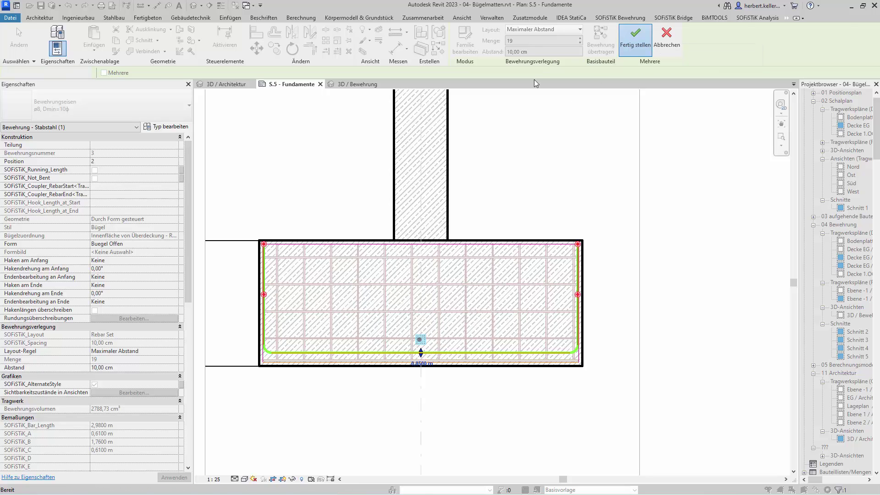
scroll(495, 117, "down", 2)
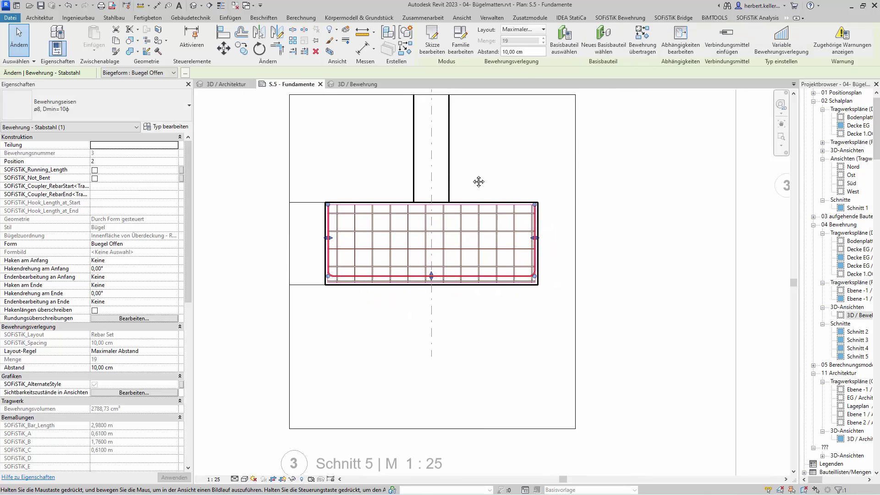
Step: Clear the rebar selection and activate the Schnitt 4 viewport on the sheet
scroll(479, 183, "down", 1)
scroll(503, 196, "down", 2)
scroll(510, 255, "down", 1)
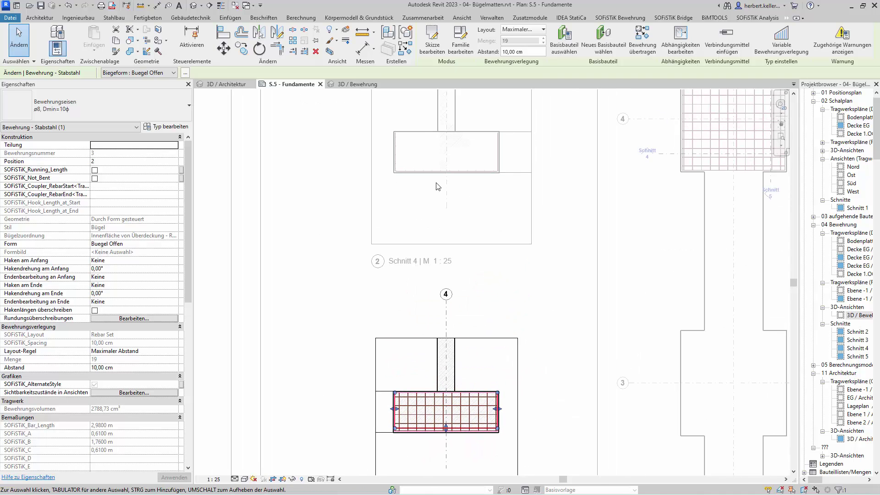
middle_click_drag(510, 255, 439, 256)
scroll(440, 257, "up", 2)
scroll(378, 227, "up", 1)
key("Escape")
scroll(379, 228, "up", 2)
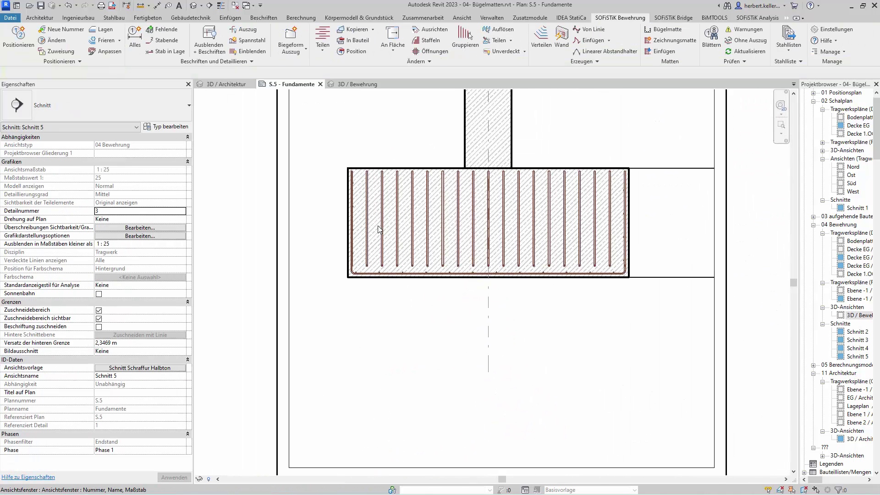
scroll(386, 261, "up", 2)
scroll(355, 250, "up", 1)
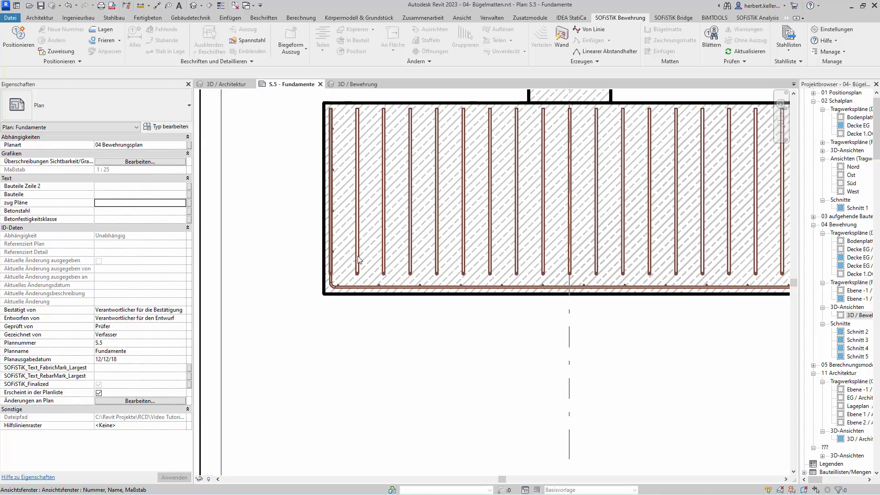
left_click(359, 259)
double_click(358, 255)
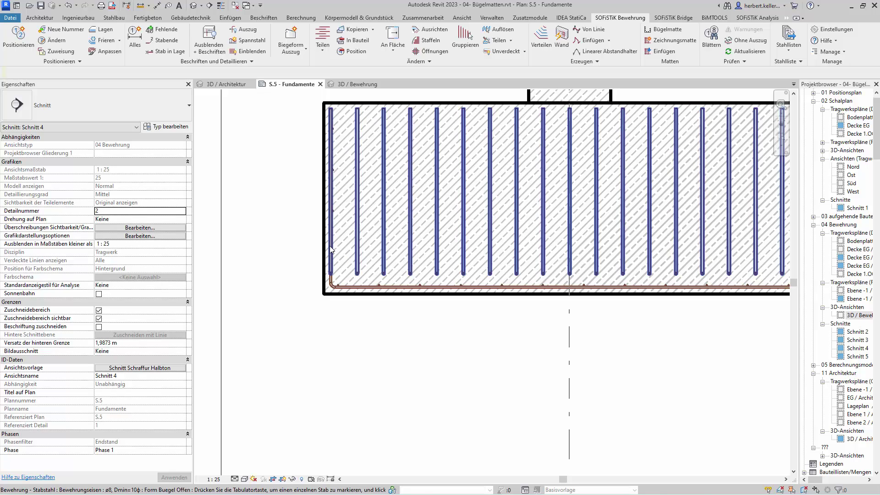
Step: Drag the Bügel offen set's end grips inward until it holds 18 bars
left_click(358, 213)
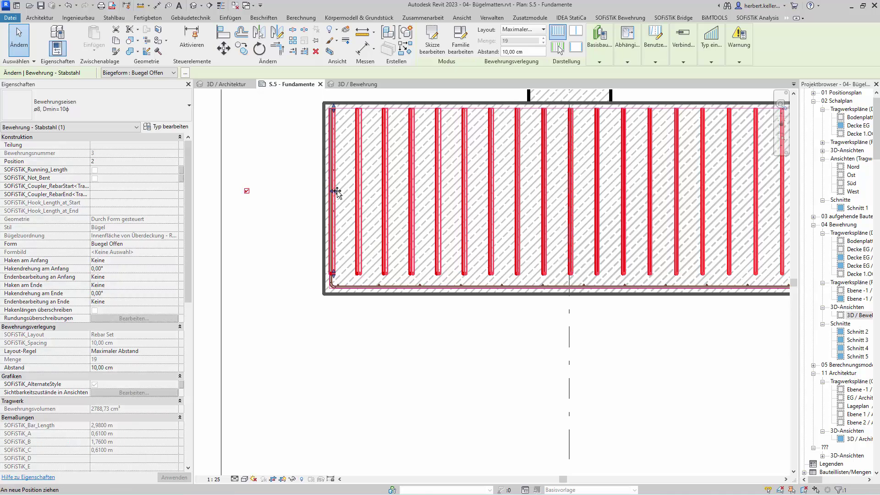
left_click_drag(337, 192, 338, 192)
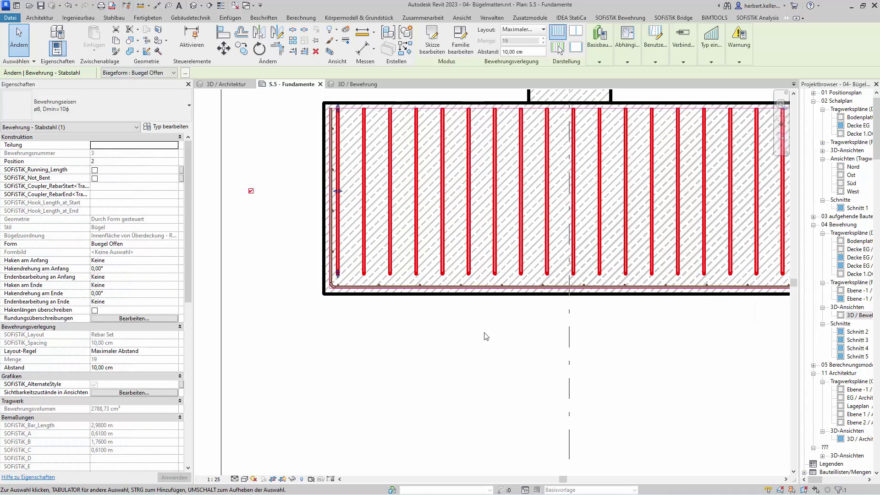
middle_click_drag(485, 333, 434, 345)
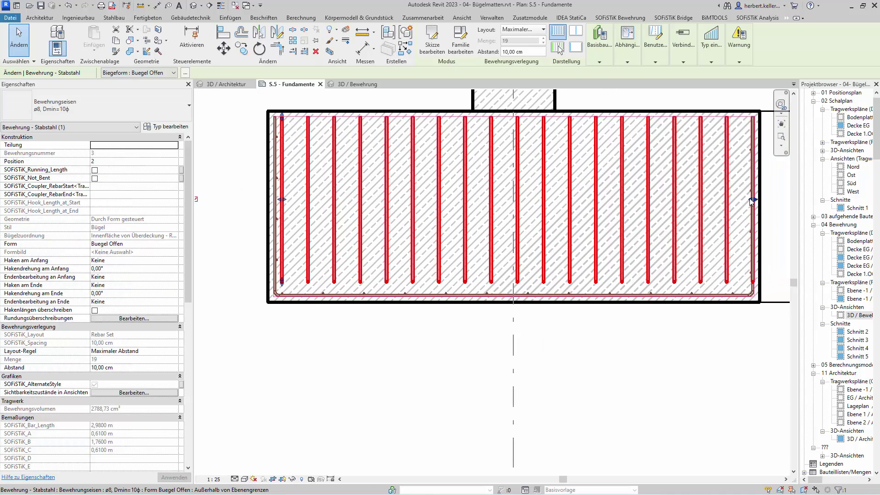
left_click_drag(750, 201, 745, 198)
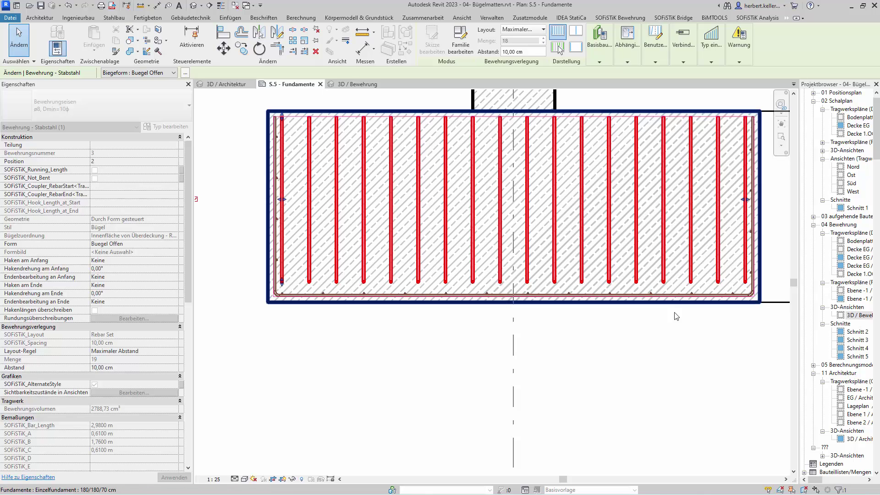
middle_click_drag(610, 342, 611, 348)
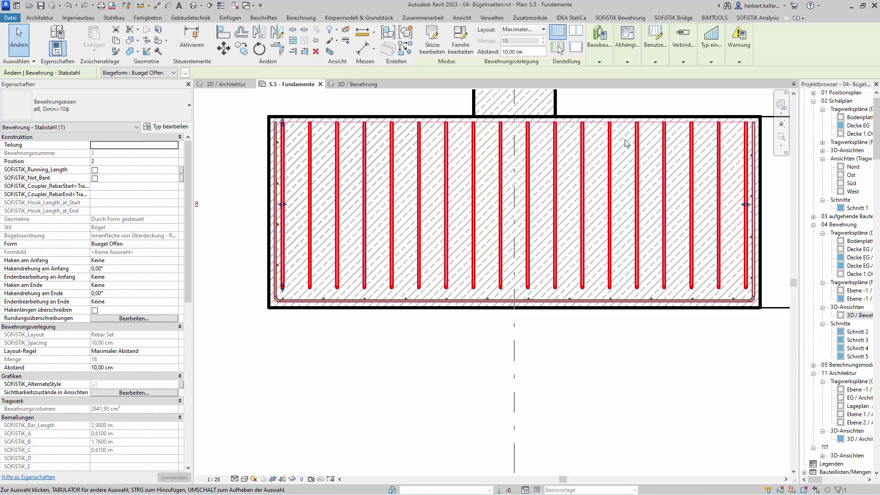
Step: Convert the 18 stirrups into a Q257 A Bügelmatte (Haupt, Oben), then show 3D / Bewehrung
left_click(614, 20)
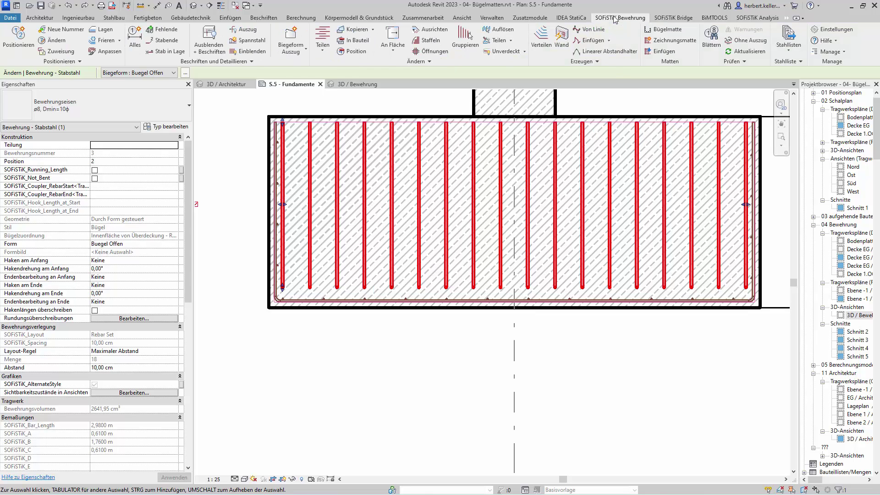
left_click(664, 29)
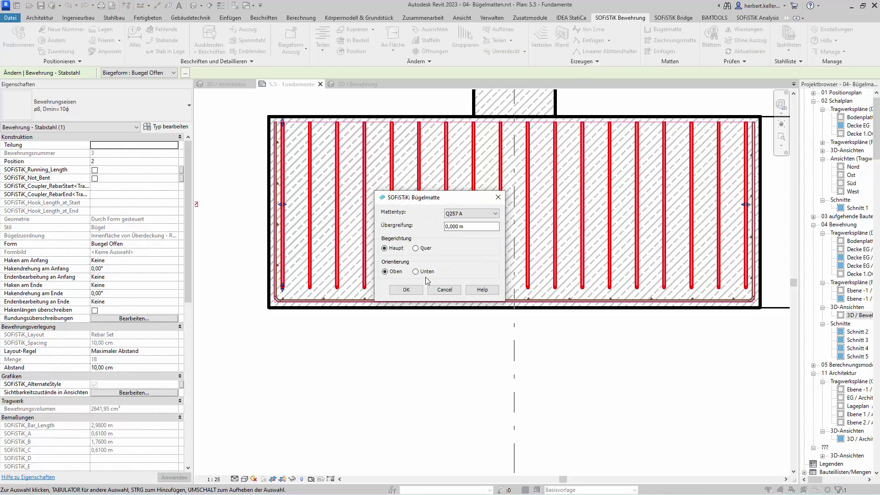
left_click(405, 289)
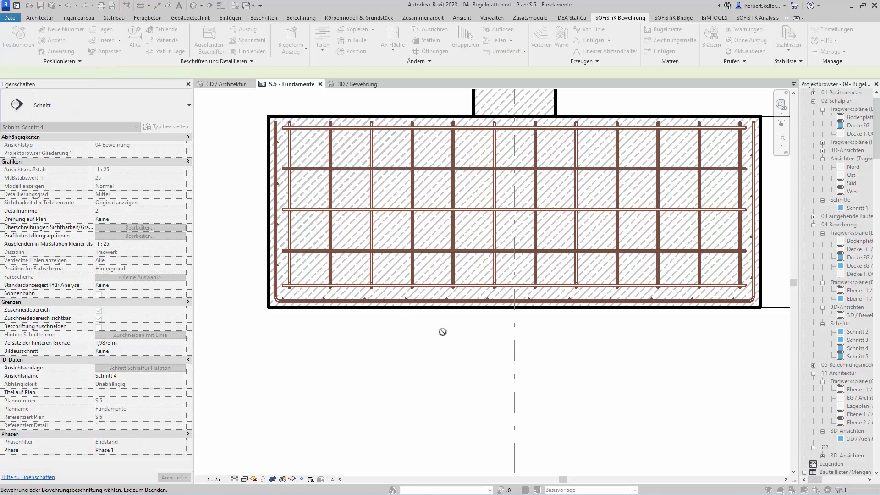
left_click(362, 84)
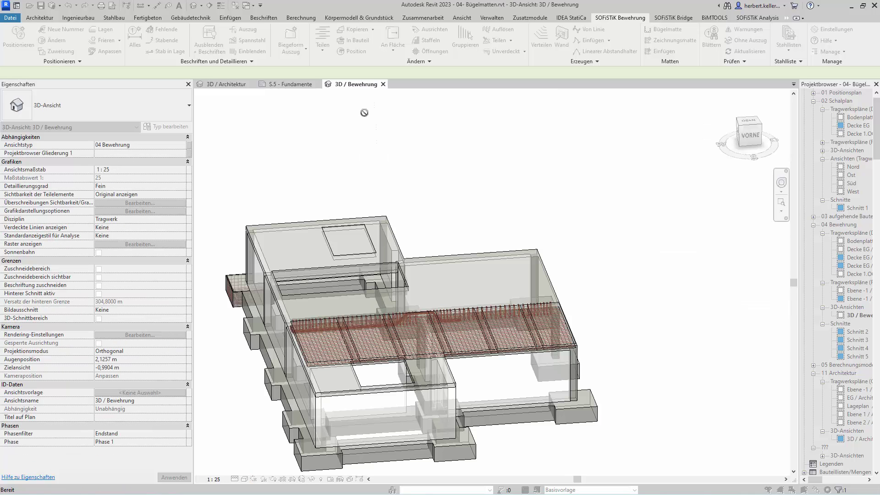
Step: Pan and zoom the 3D Bewehrung view to the footing and select a Q257 A single mat
middle_click_drag(223, 370, 391, 376)
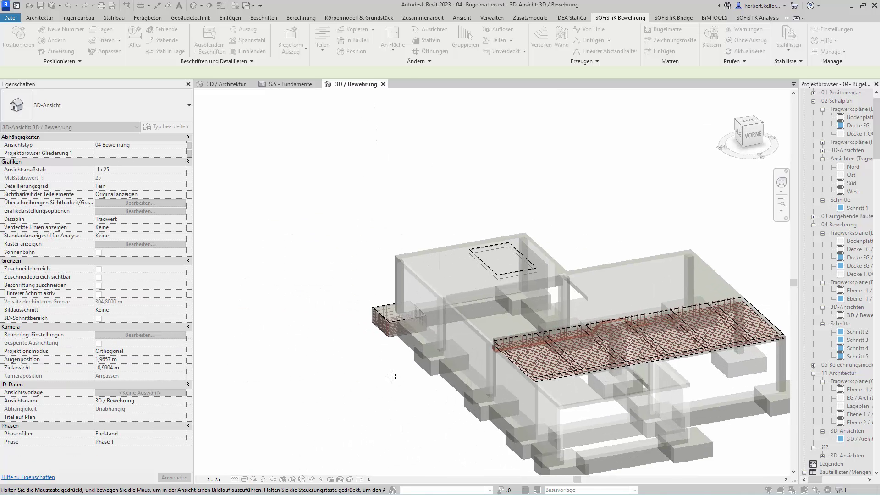
key("Escape")
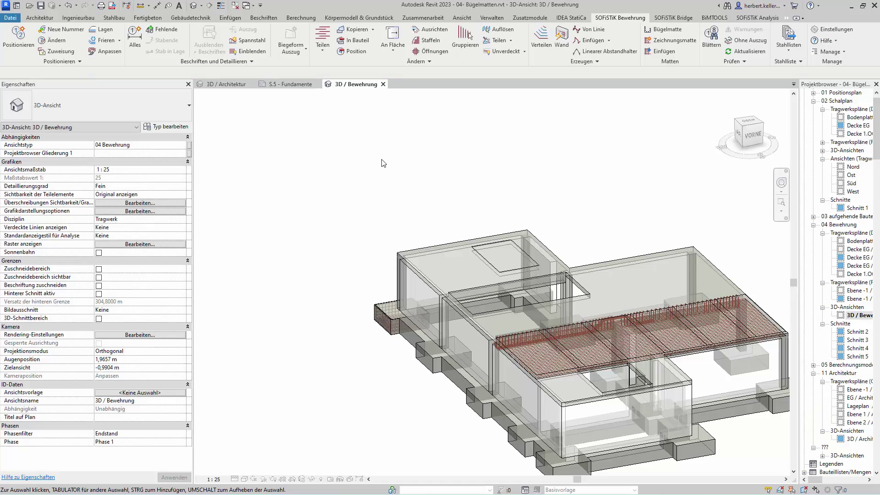
scroll(385, 321, "up", 4)
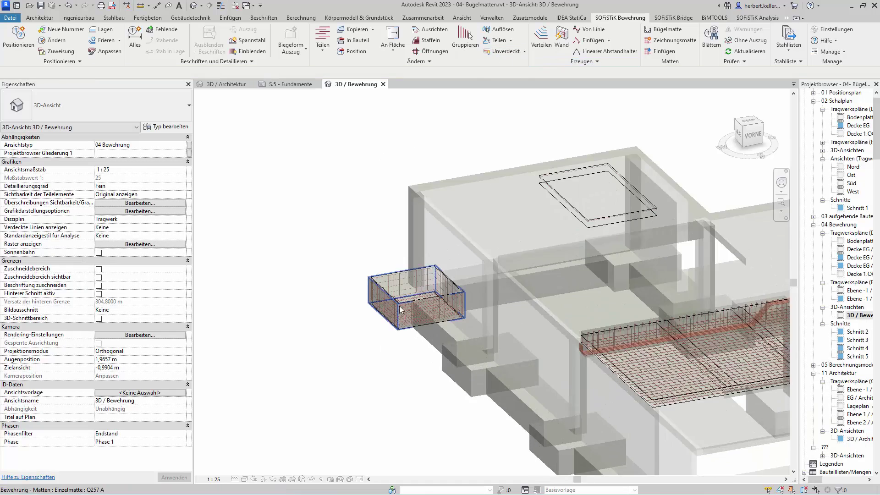
scroll(403, 302, "up", 4)
scroll(327, 344, "up", 2)
scroll(320, 312, "up", 1)
scroll(299, 230, "up", 2)
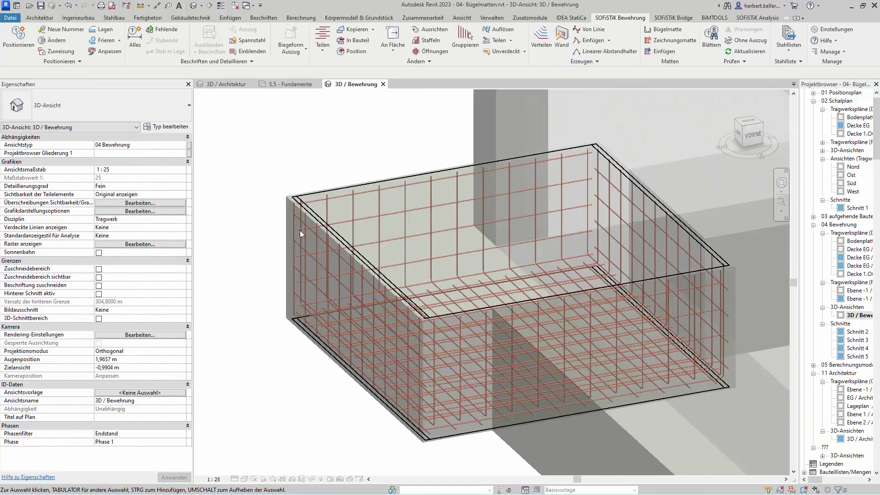
left_click(301, 226)
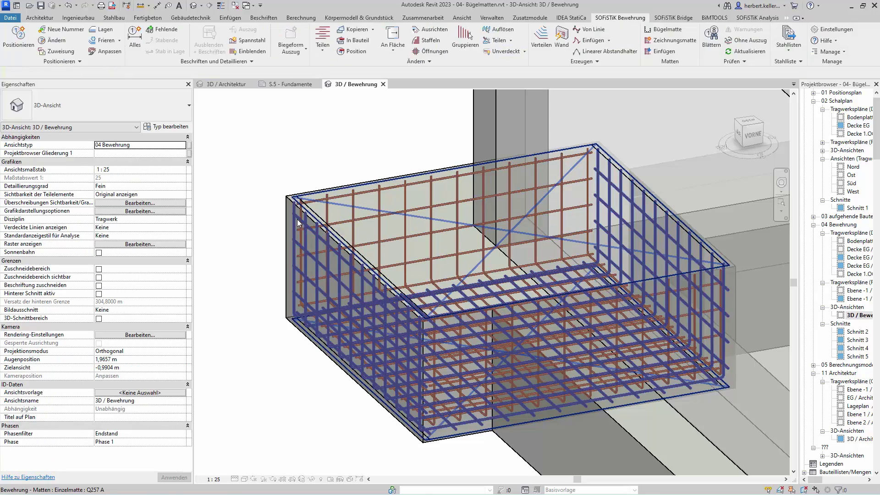
left_click(301, 227)
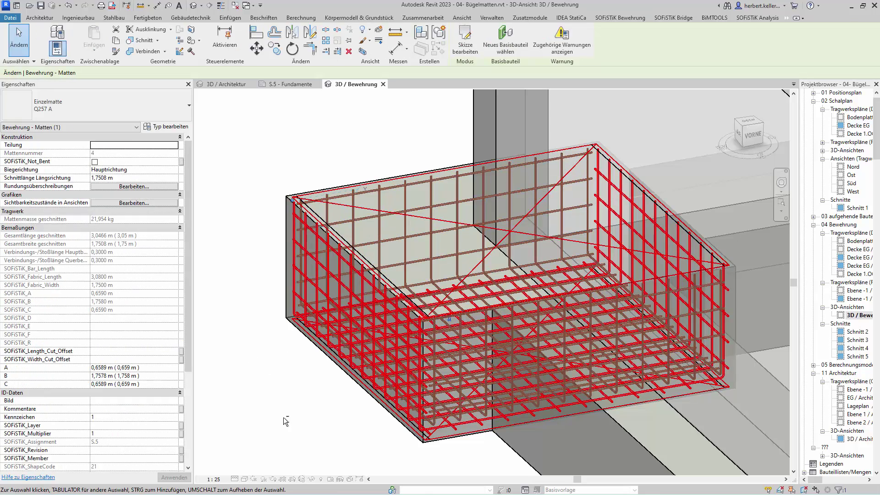
Step: Orbit around the footing checking both Q257 A stirrup mats, then return to sheet S.5 - Fundamente
mouse_move(283, 417)
middle_mouse_down("shift")
mouse_move(276, 385)
mouse_move(257, 361)
mouse_move(361, 396)
middle_mouse_up("shift")
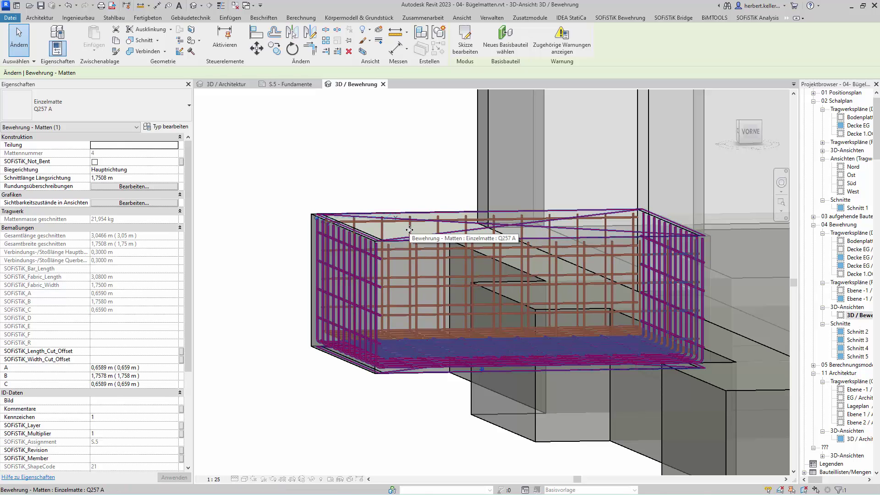
left_click(409, 229)
middle_click_drag(403, 190, 400, 226, "shift")
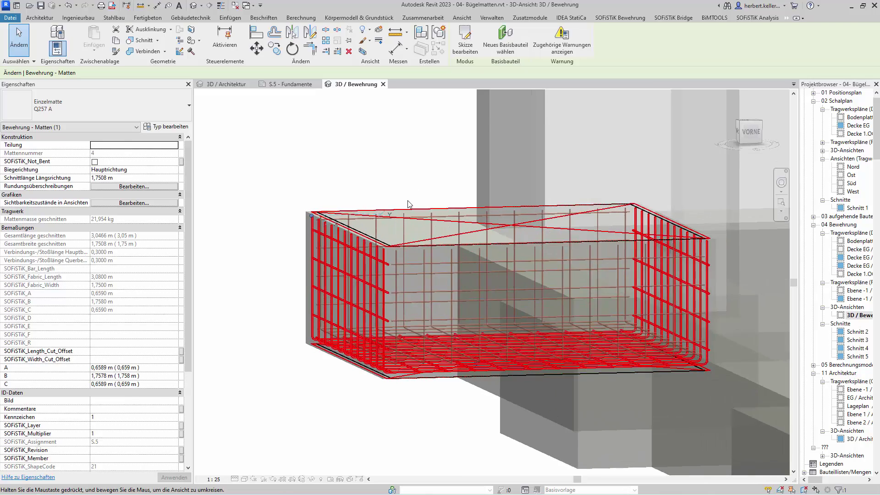
key("Escape")
left_click(402, 226)
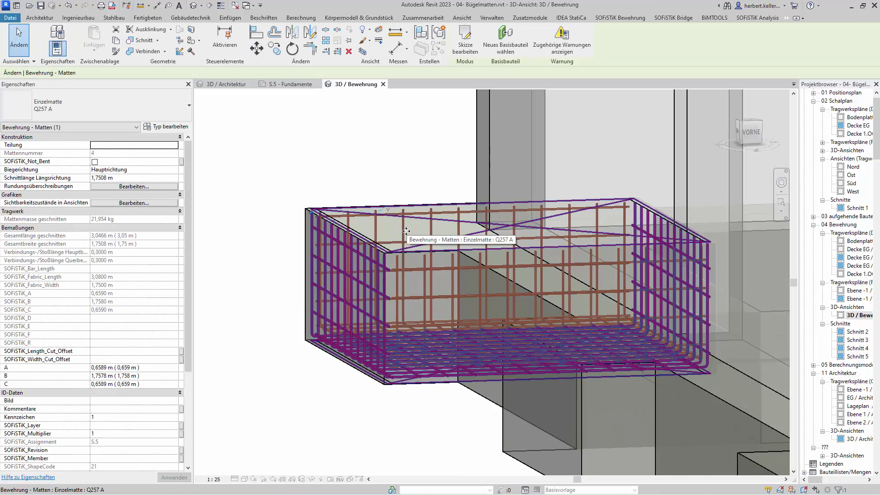
scroll(404, 229, "up", 2)
mouse_move(403, 229)
middle_mouse_down("shift")
mouse_move(367, 203)
mouse_move(296, 201)
middle_mouse_up("shift")
key("Escape")
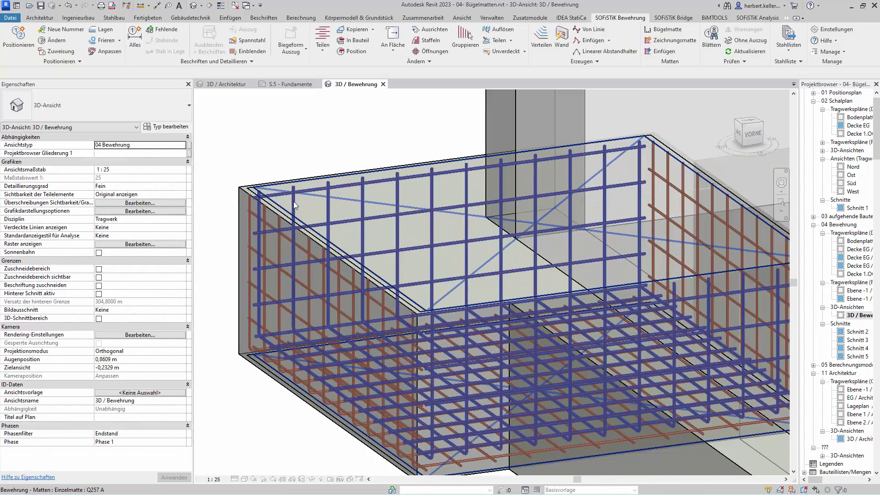
left_click(294, 202)
mouse_move(229, 441)
middle_mouse_down("shift")
mouse_move(221, 425)
mouse_move(191, 408)
mouse_move(247, 453)
mouse_move(465, 265)
middle_mouse_up("shift")
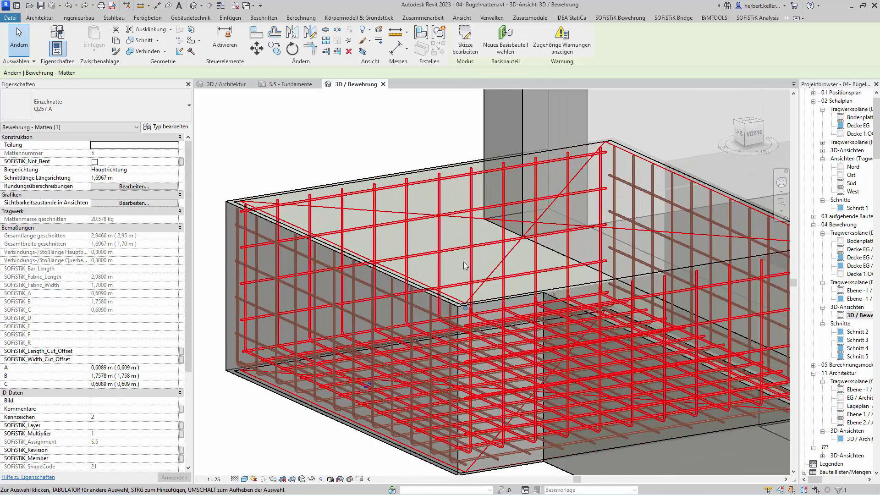
left_click(285, 85)
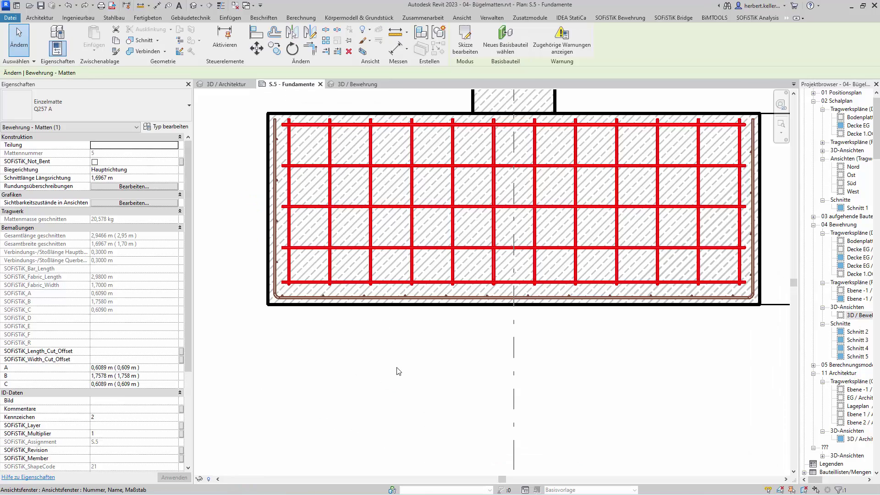
Step: Activate the Schnitt 4 viewport, select its Q257 A mat, and start a Biegeform Teilauszug extract
left_click(397, 368)
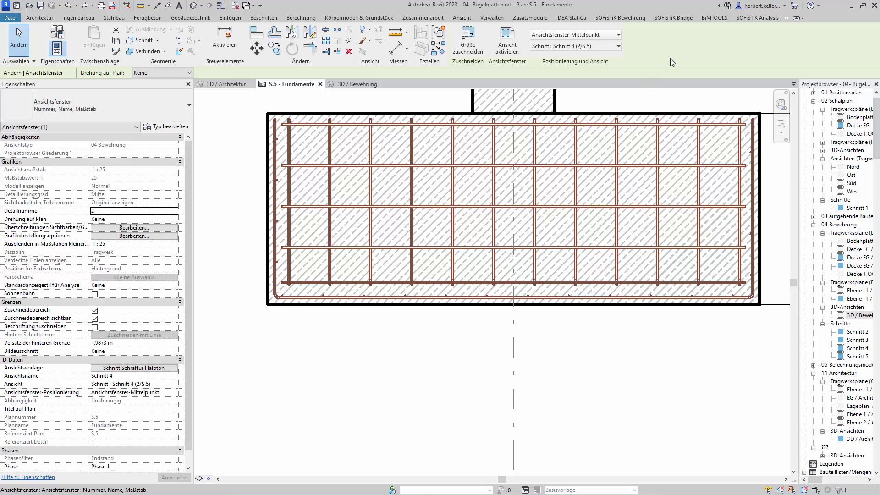
left_click(623, 18)
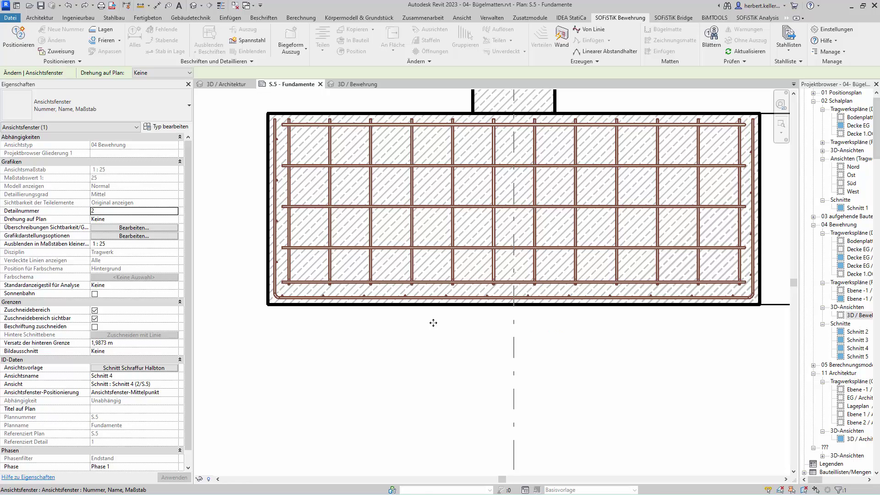
scroll(402, 356, "down", 2)
double_click(412, 323)
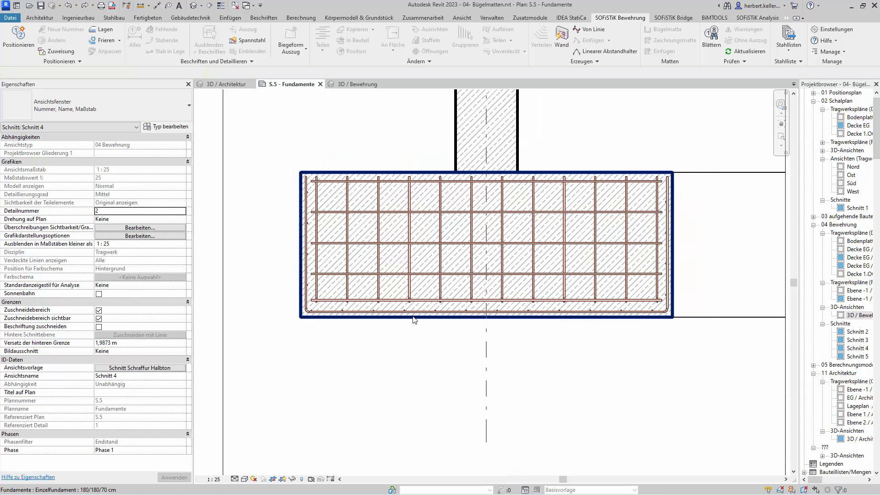
left_click(417, 313)
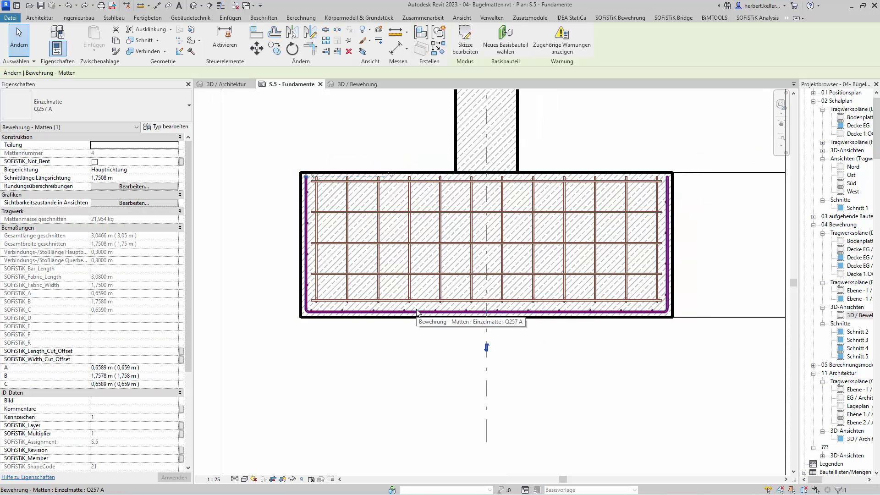
left_click(627, 18)
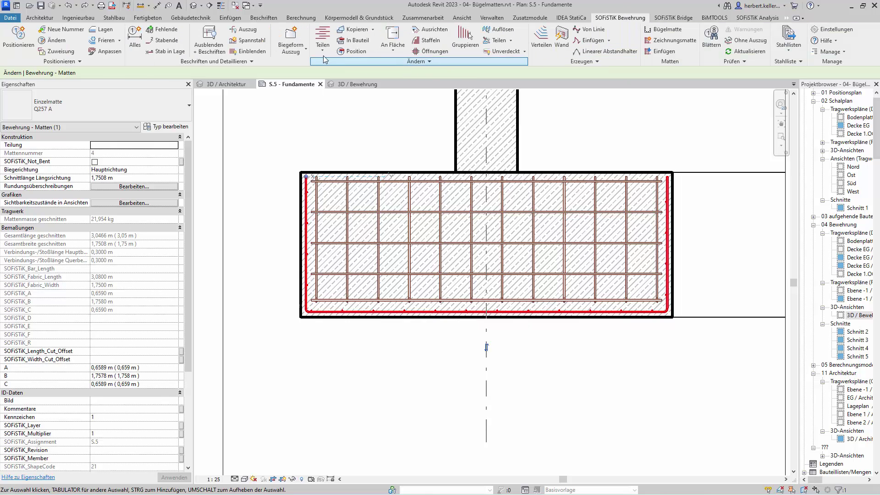
left_click(293, 46)
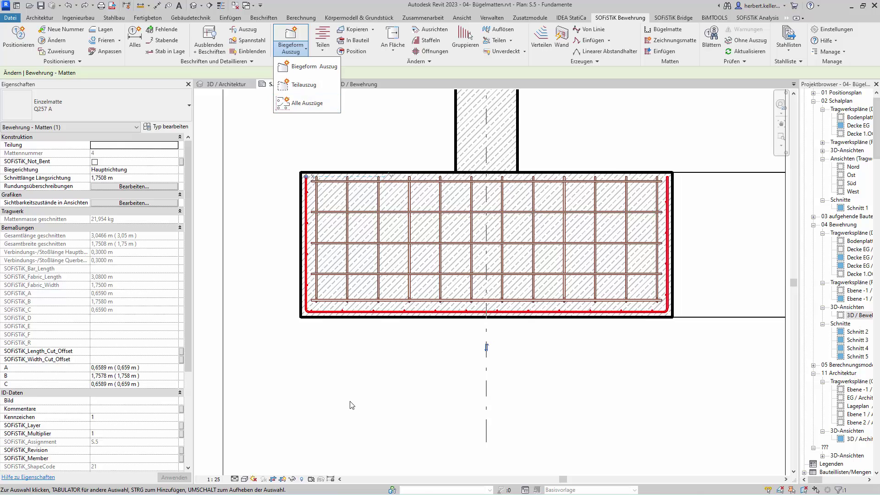
scroll(352, 405, "down", 1)
left_click(308, 87)
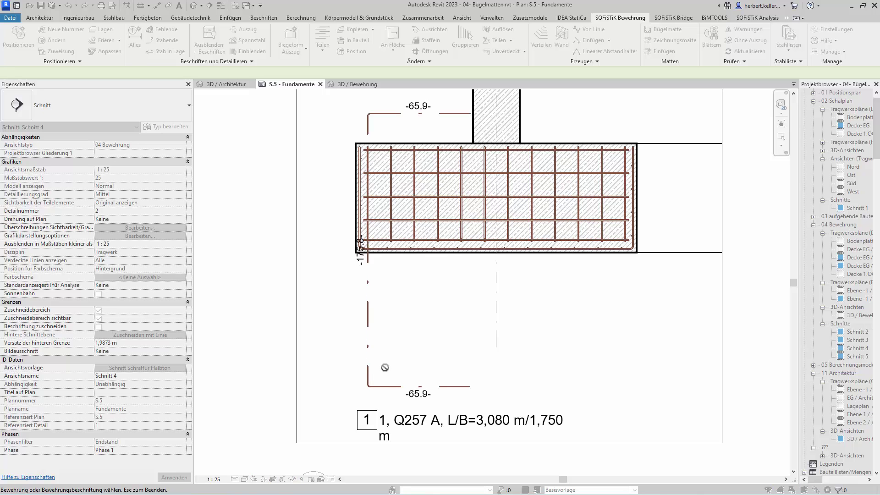
Step: Rotate the Schnitt 4 bending-shape extract 90° with RO and move it below the footing
left_click(384, 367)
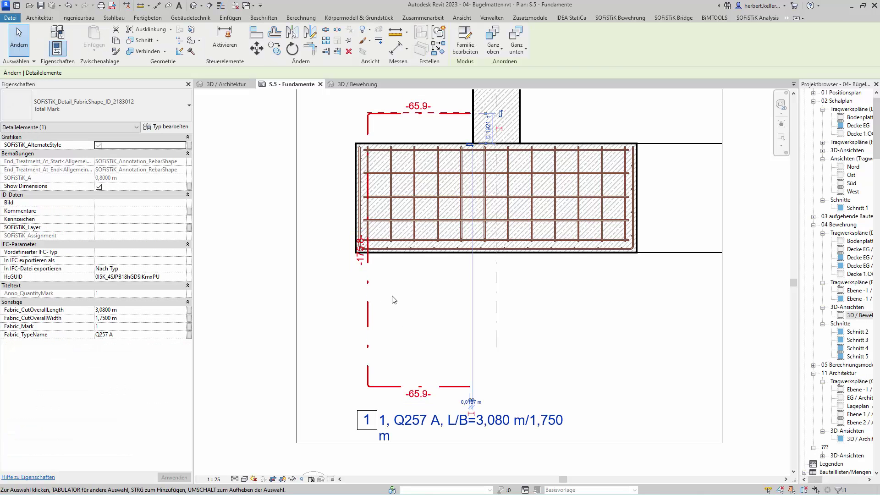
left_click(391, 257)
key("r")
key("o")
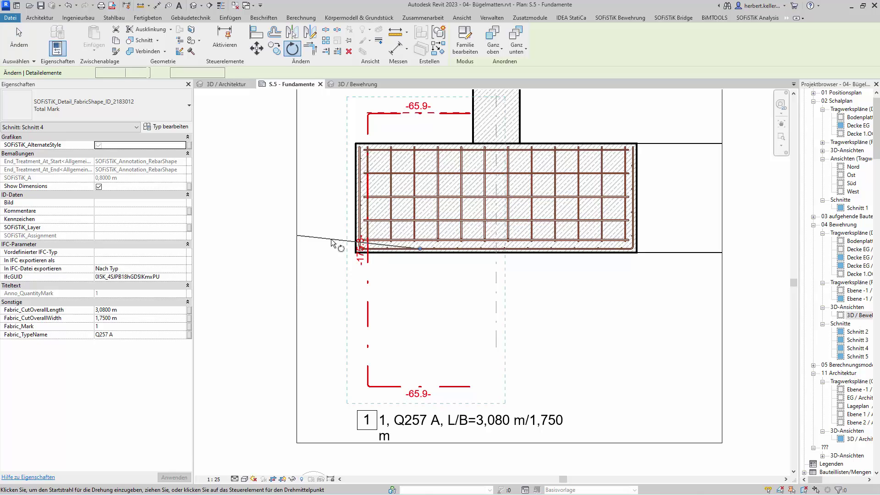
left_click(316, 246)
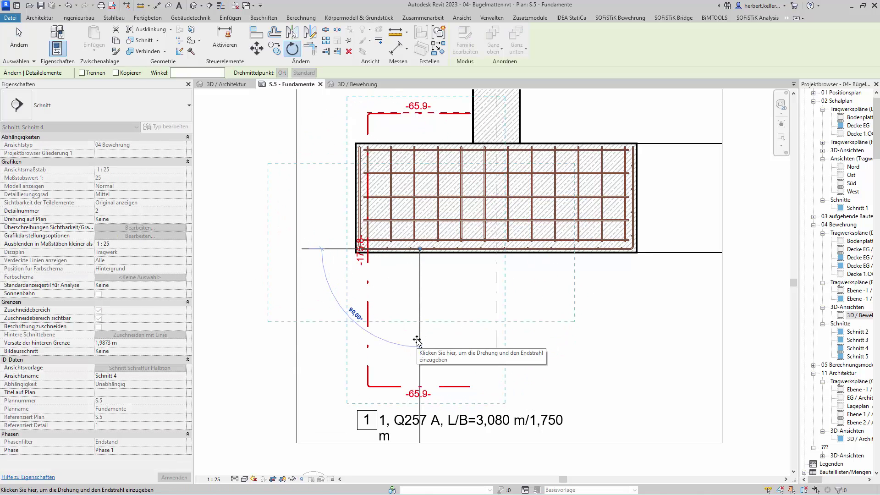
left_click(416, 340)
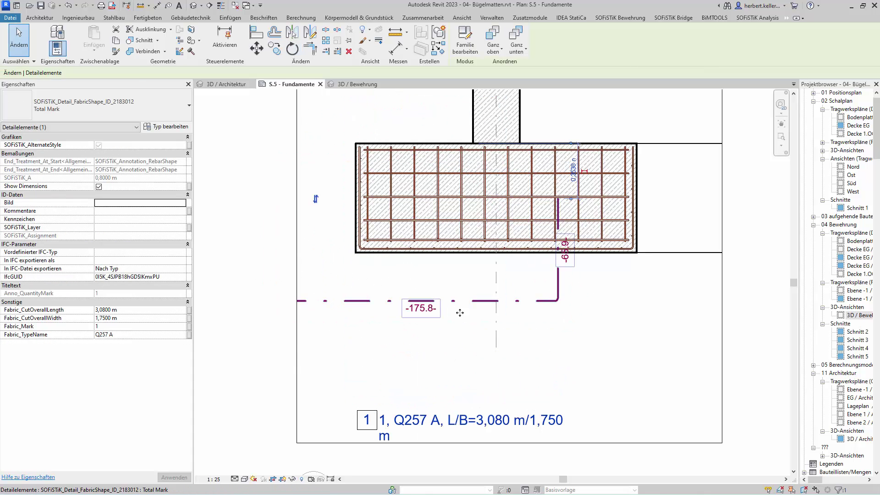
left_click_drag(459, 312, 507, 377)
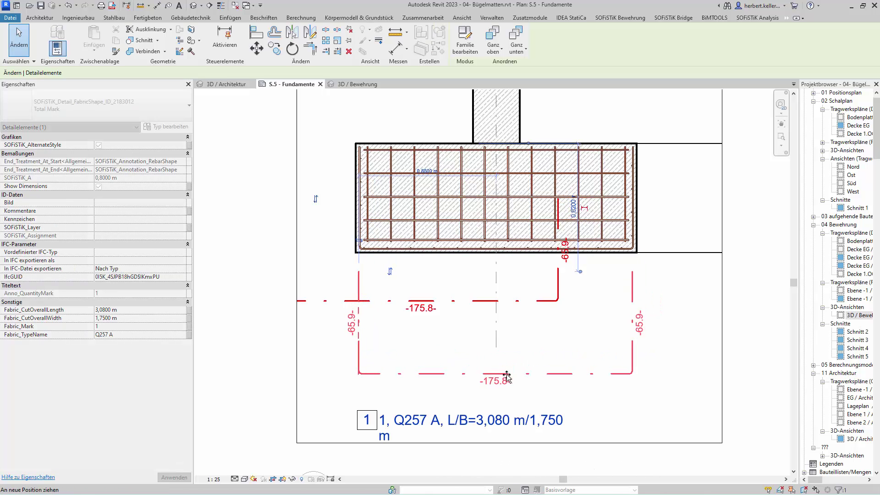
middle_click_drag(553, 416, 573, 344)
Step: Move the Q257 A label up beneath the extract, leaving its label type unchanged
left_click(556, 429)
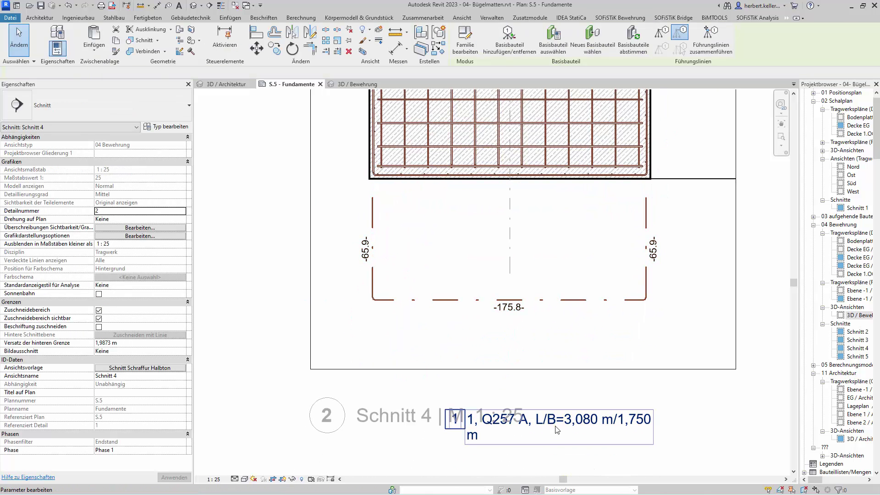
left_click_drag(549, 443, 474, 351)
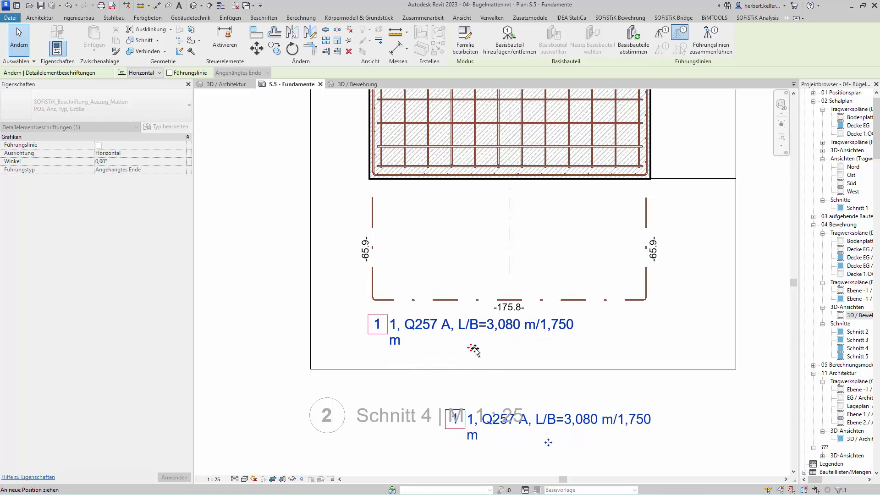
left_click(474, 351)
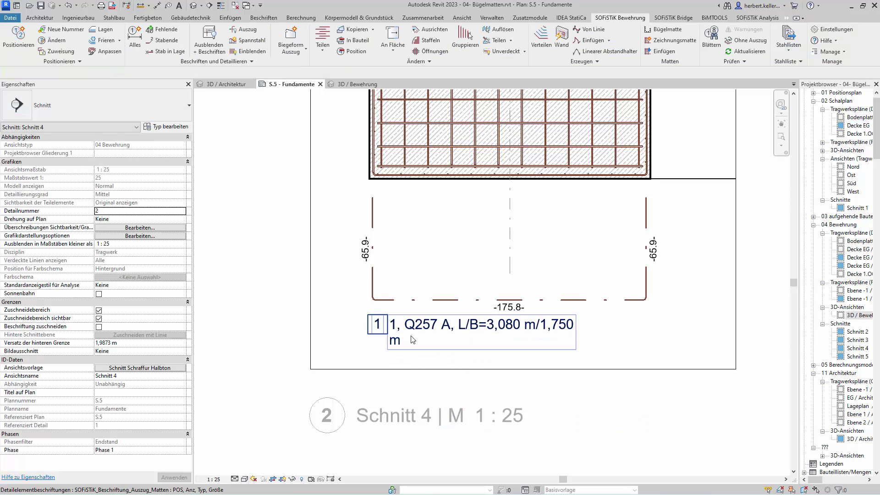
left_click(412, 339)
left_click(188, 113)
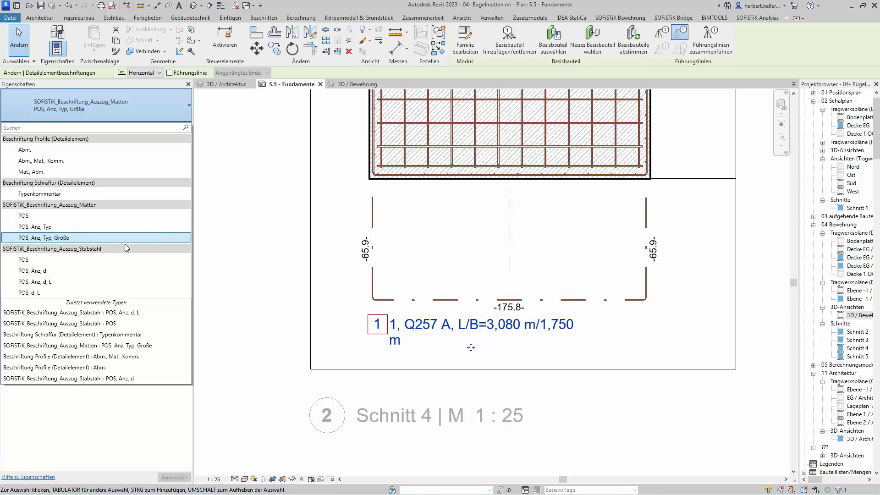
left_click(260, 291)
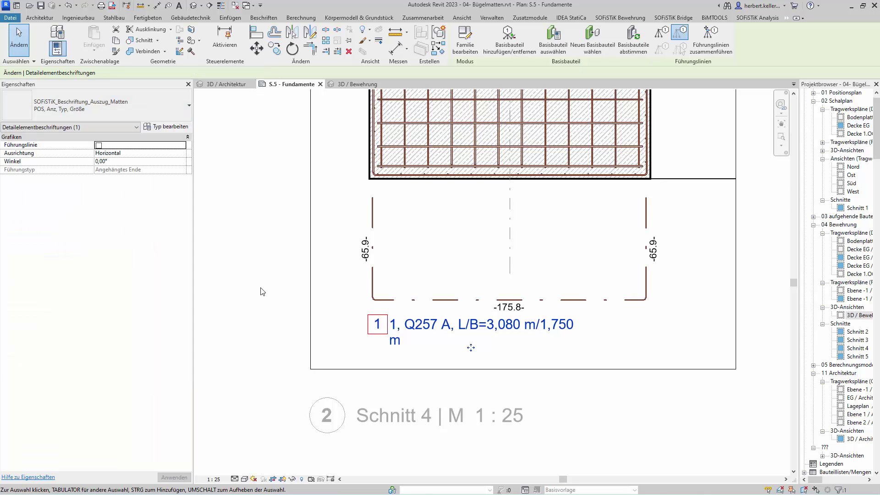
scroll(262, 291, "down", 3)
scroll(262, 291, "down", 1)
Step: Activate Schnitt 5, select its Q257 A mat, and place a Biegeform Auszug extract below the footing
left_click(376, 370)
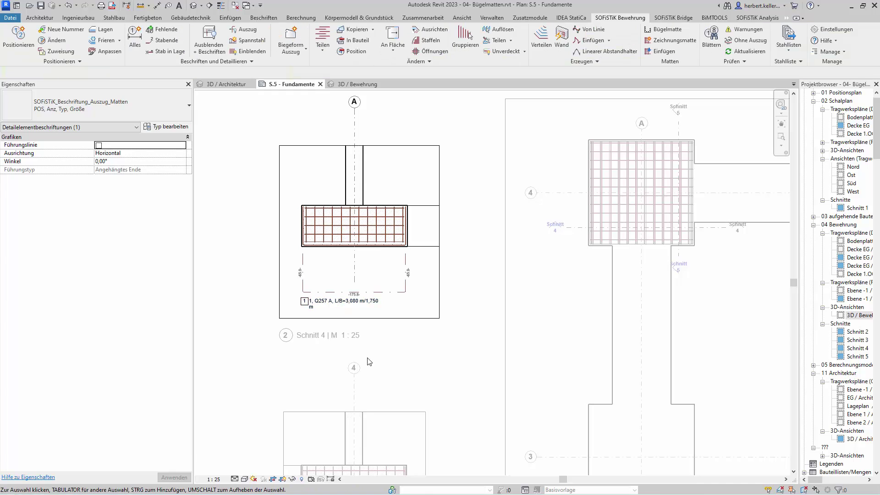
middle_click_drag(376, 370, 426, 236)
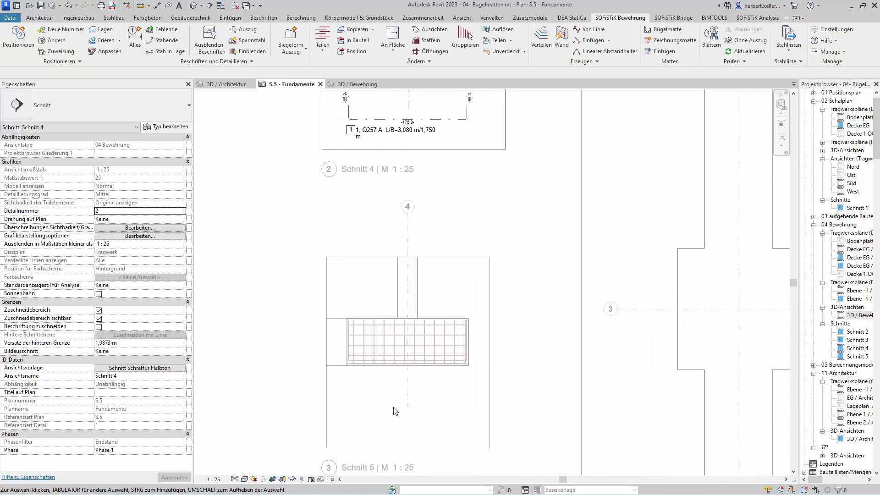
scroll(391, 389, "up", 3)
scroll(380, 344, "up", 1)
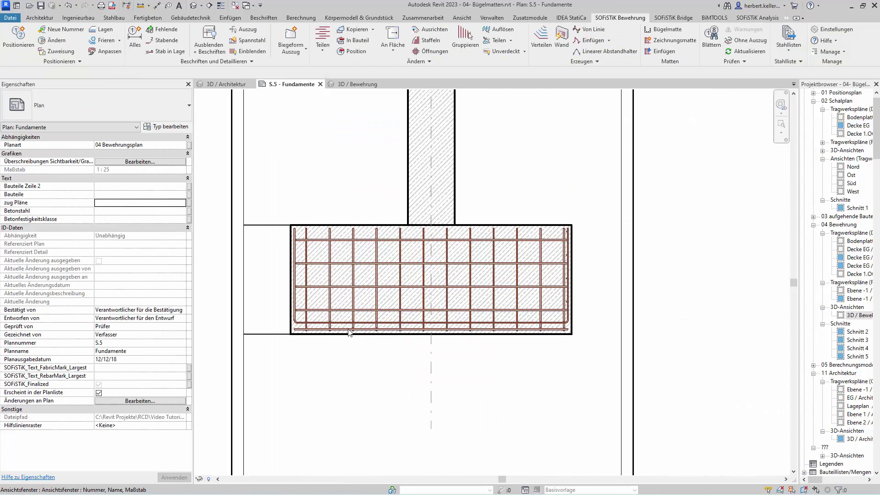
double_click(323, 324)
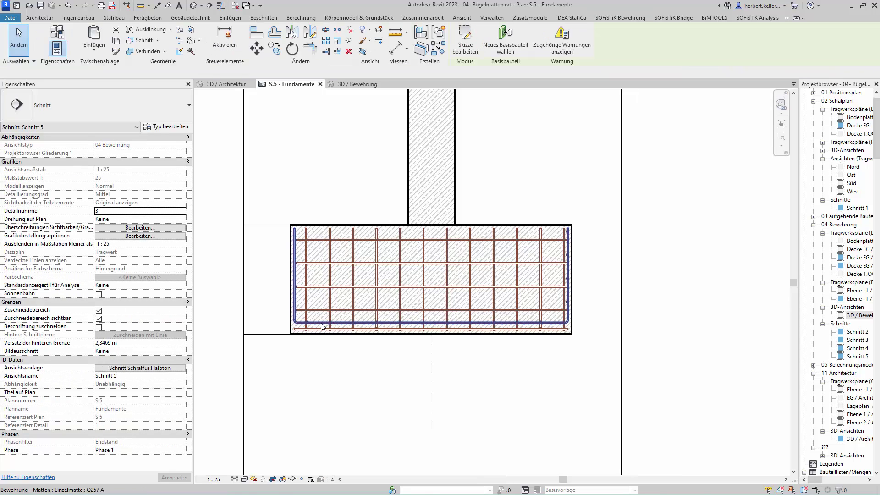
left_click(322, 326)
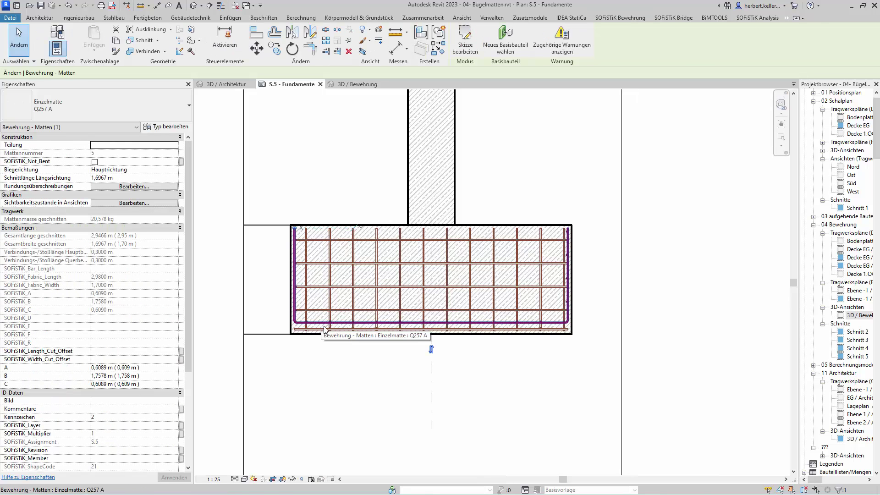
left_click(628, 18)
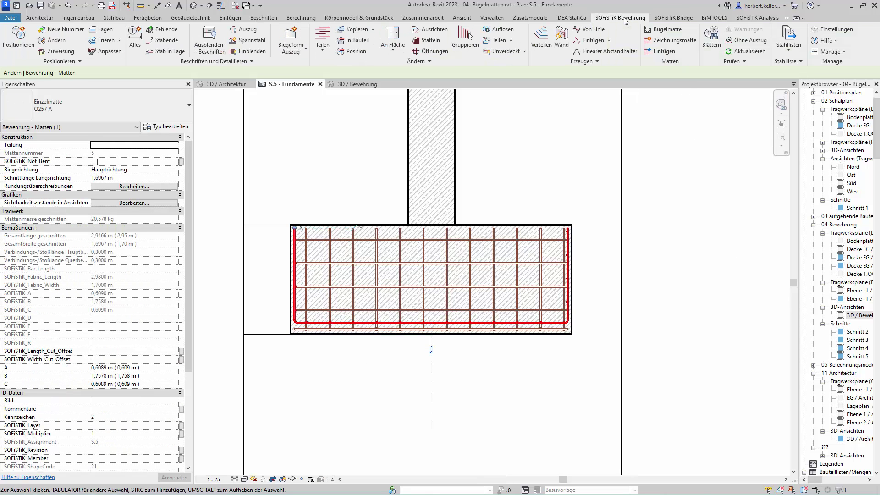
left_click(297, 39)
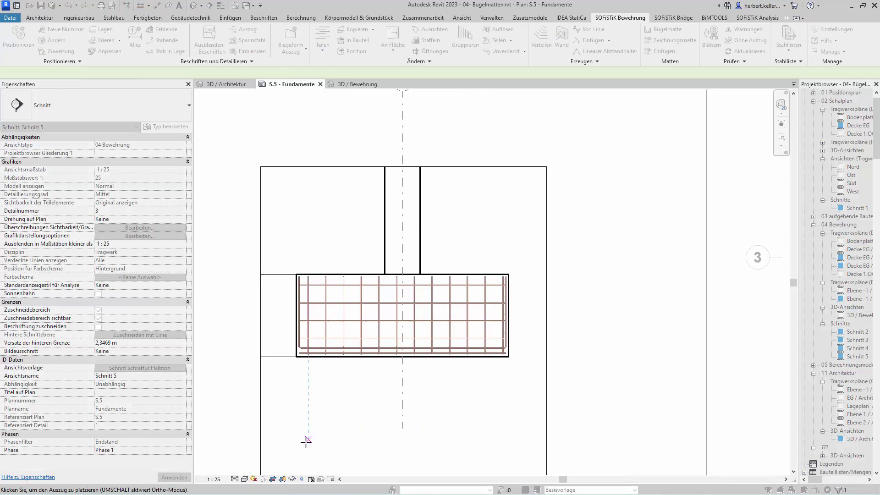
mouse_move(311, 428)
middle_mouse_down()
mouse_move(364, 338)
mouse_move(348, 348)
middle_mouse_up()
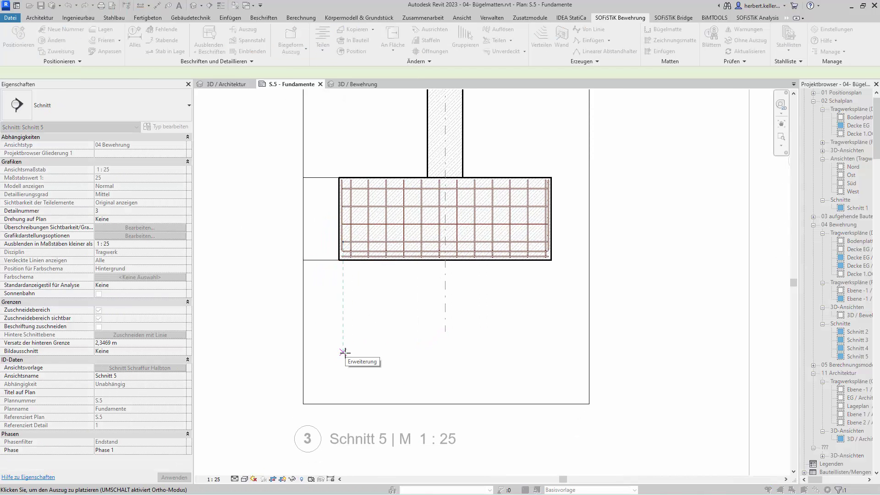
left_click(344, 352)
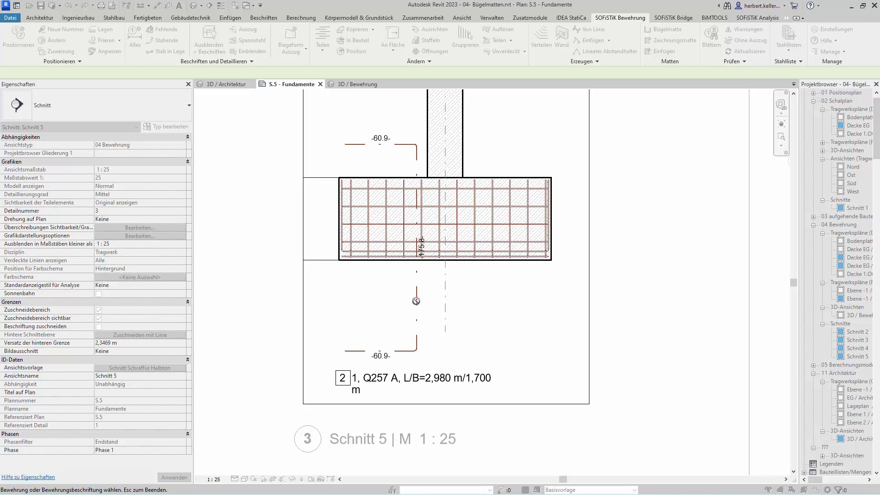
Step: Begin rotating the Schnitt 5 extract with RO, then cancel the unfinished rotation
left_click(417, 275)
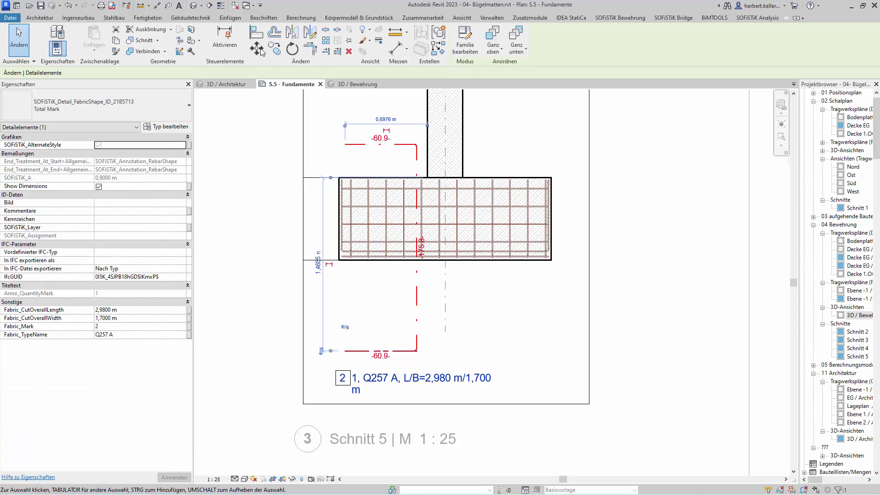
key("r")
key("o")
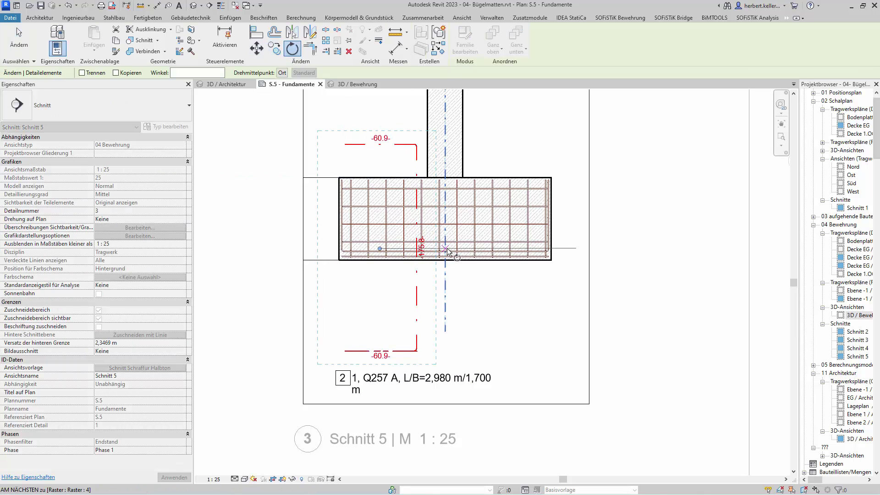
left_click(486, 248)
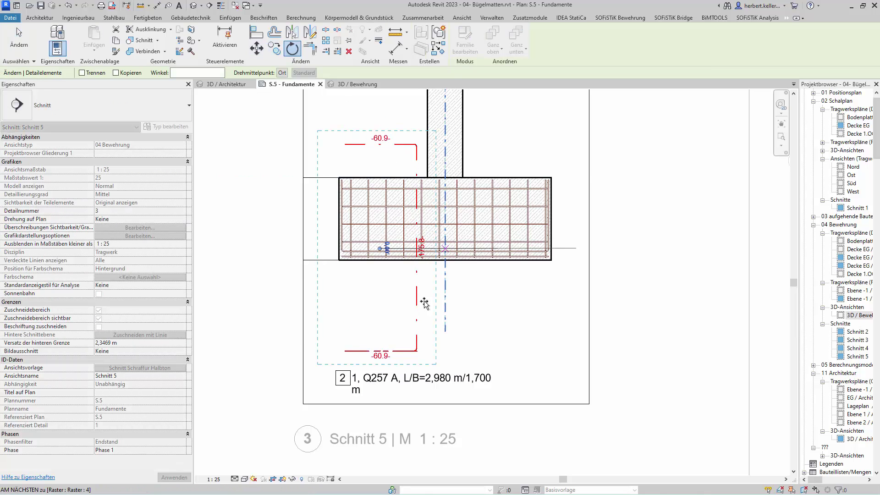
left_click(383, 346)
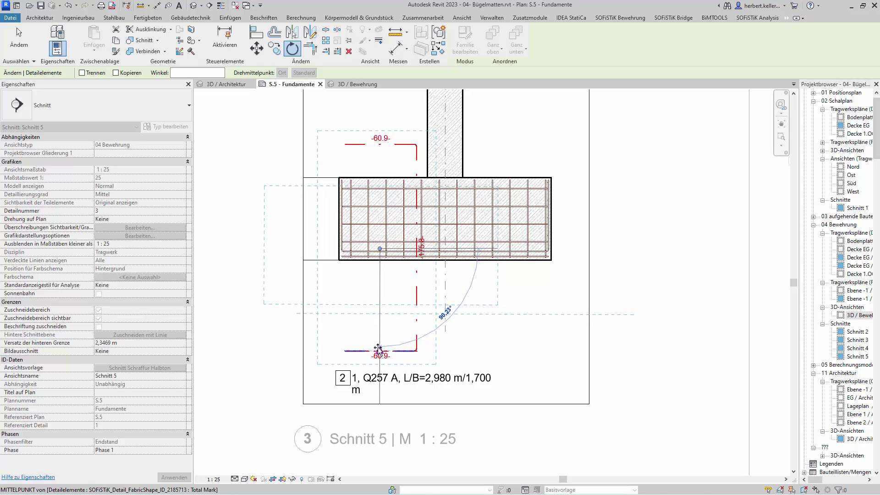
key("Escape")
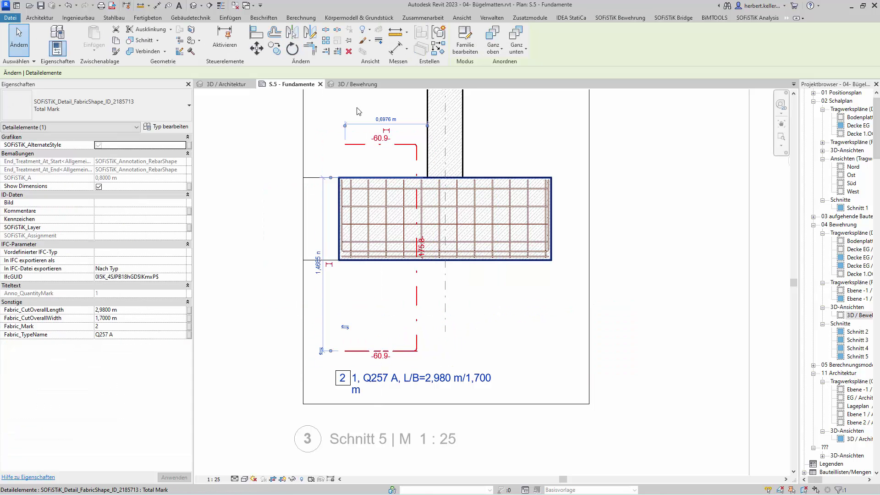
Step: Rotate the extract 90°, move it below the footing, and place its Q257 A label 2 underneath
left_click(295, 49)
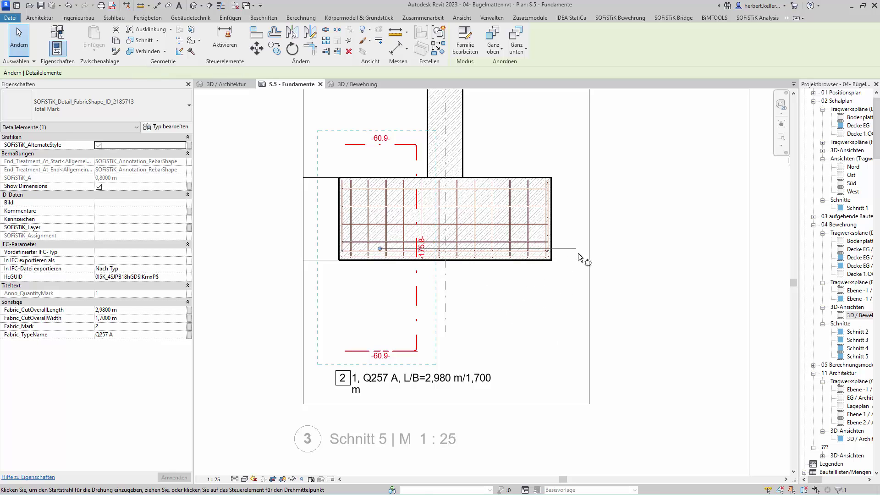
left_click(593, 247)
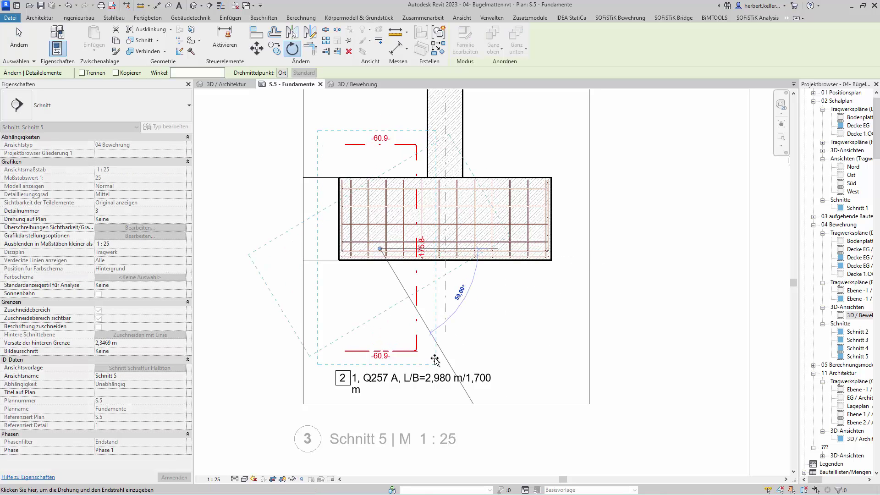
left_click(380, 381)
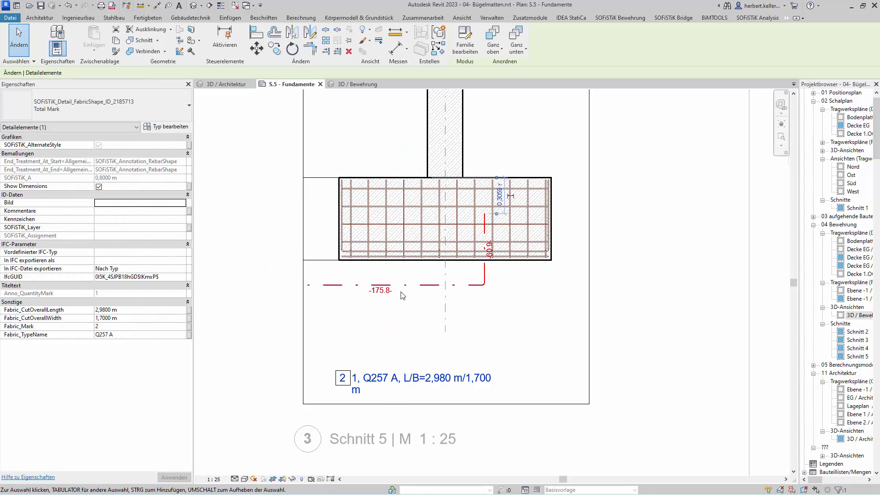
left_click_drag(389, 288, 453, 355)
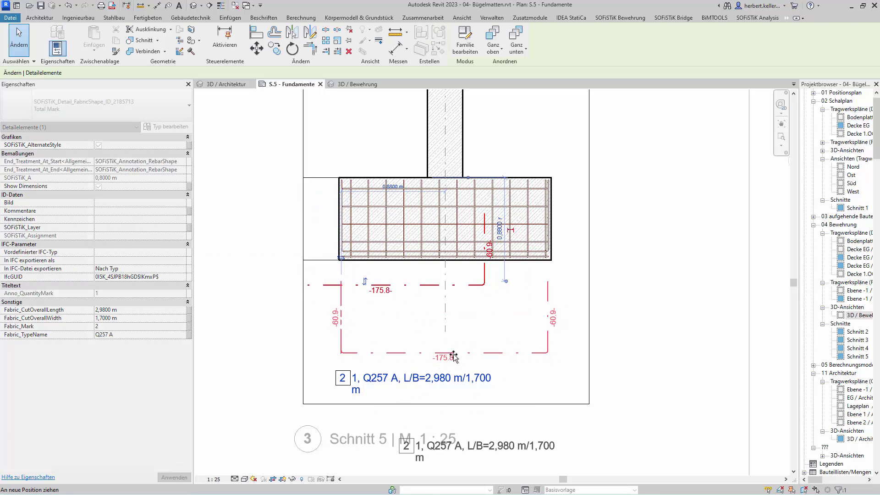
left_click(459, 430)
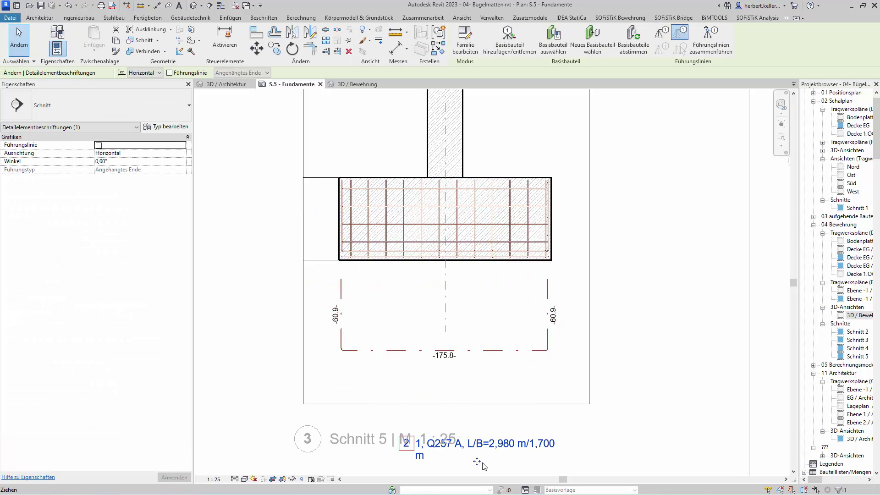
left_click_drag(459, 431, 405, 361)
left_click(599, 321)
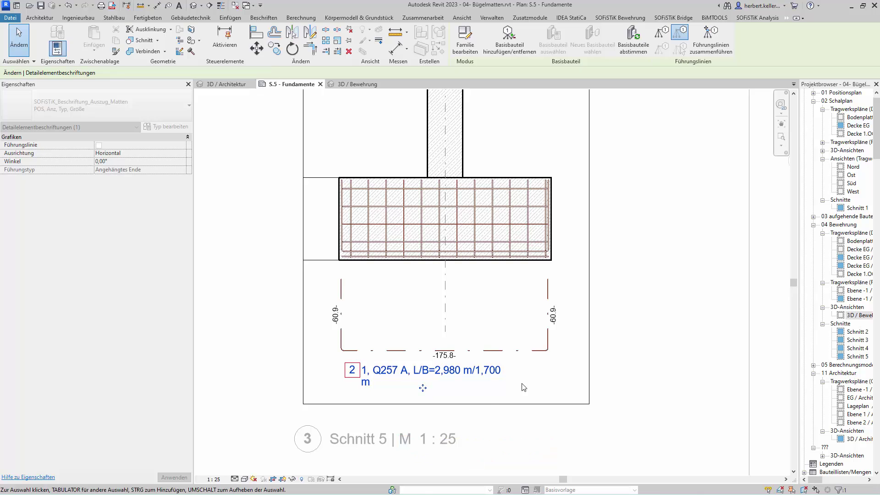